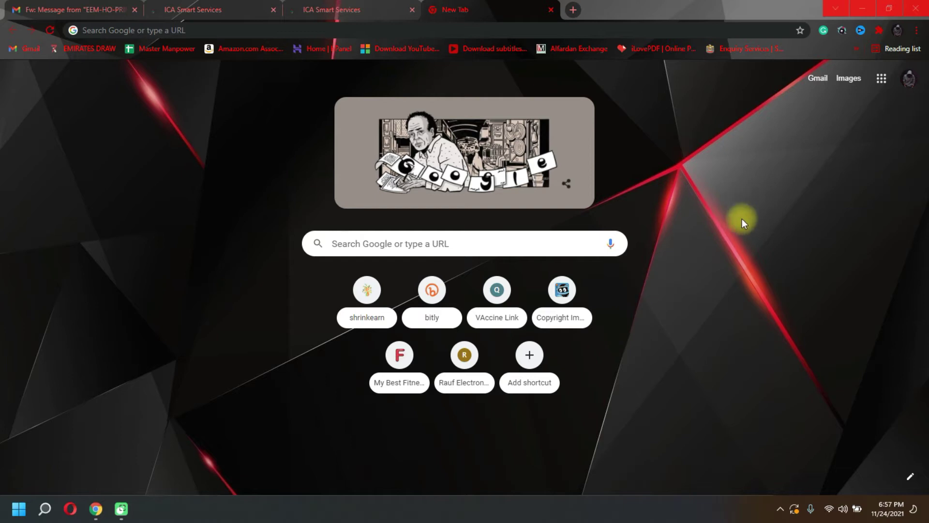
Search Google for 'ica smart service' from the new tab's address bar
left_click(916, 31)
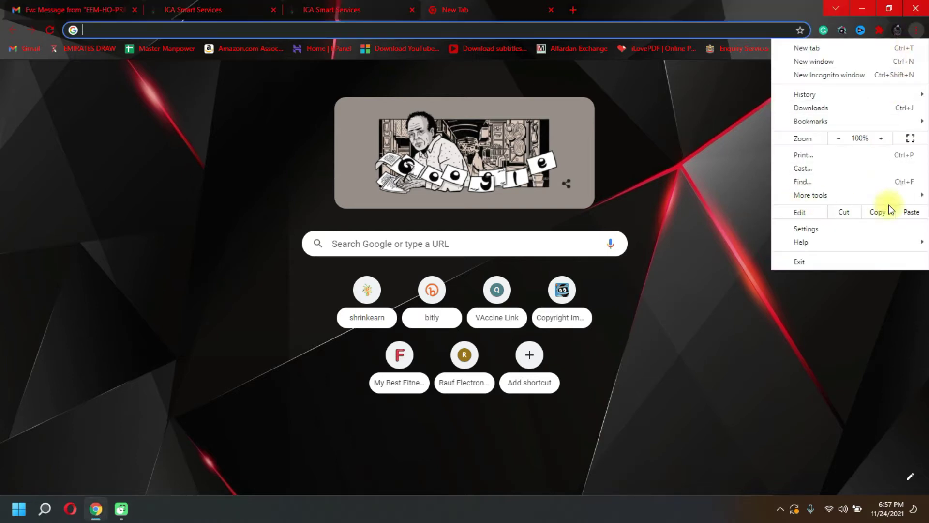
mouse_move(849, 194)
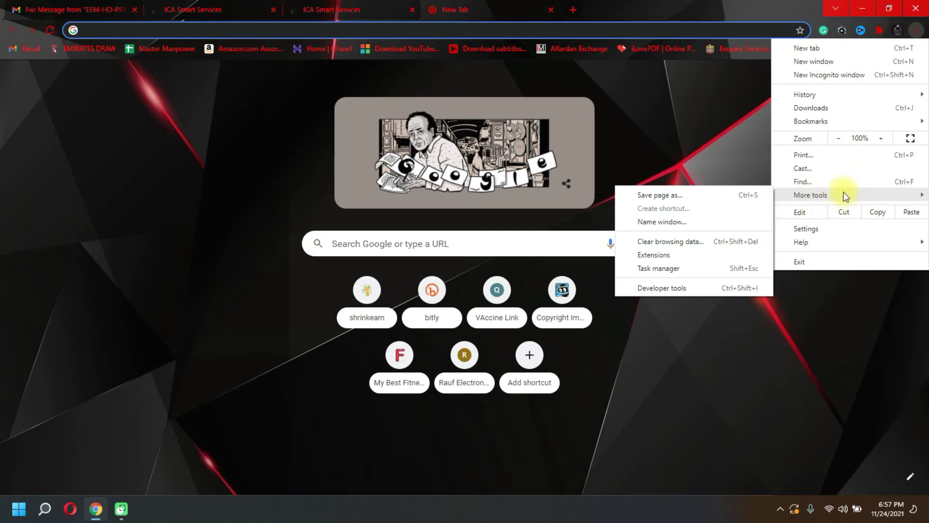
left_click(705, 134)
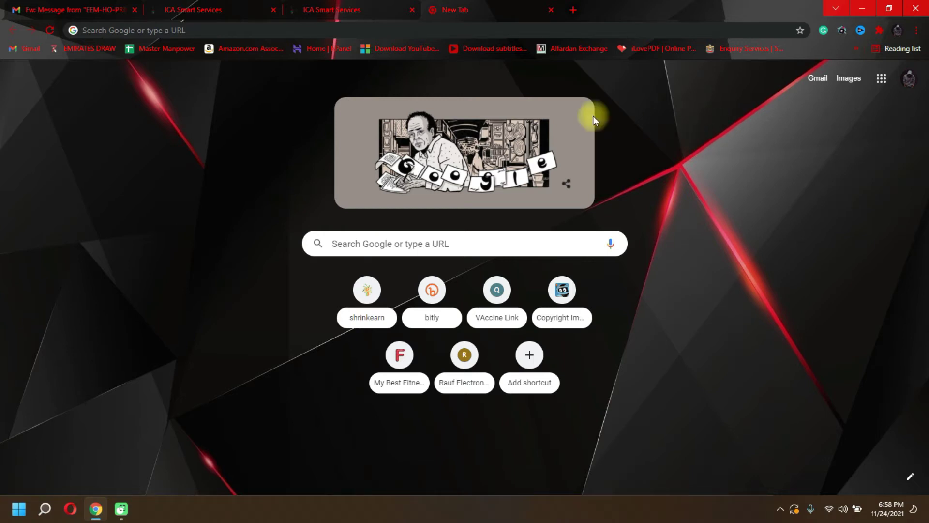
left_click(179, 32)
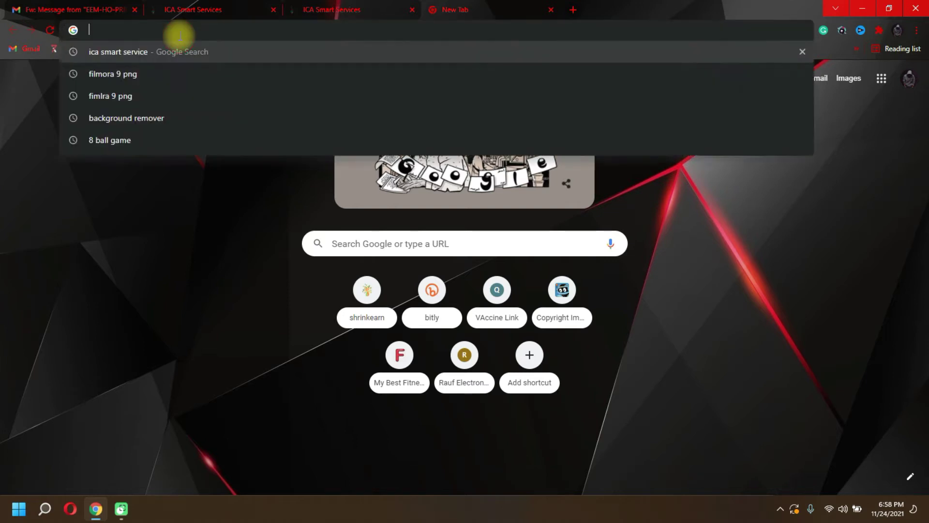
type("ICA")
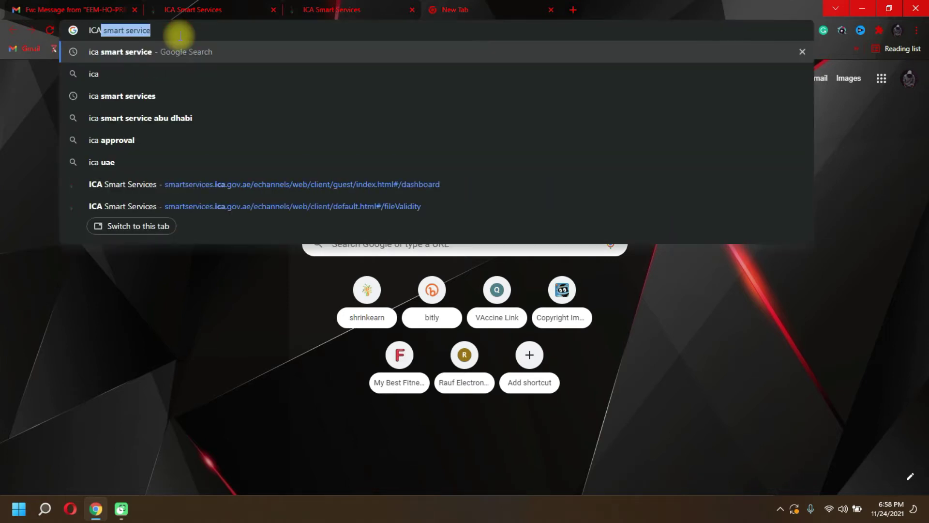
key("Return")
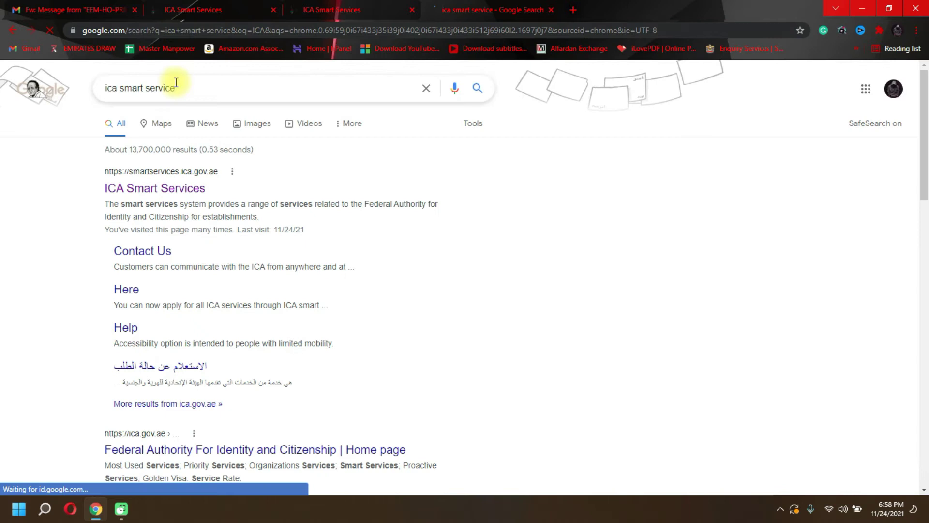
Open the ICA Smart Services site, dismiss the translation offer, and scroll Public Services to File Validity
left_click(175, 192)
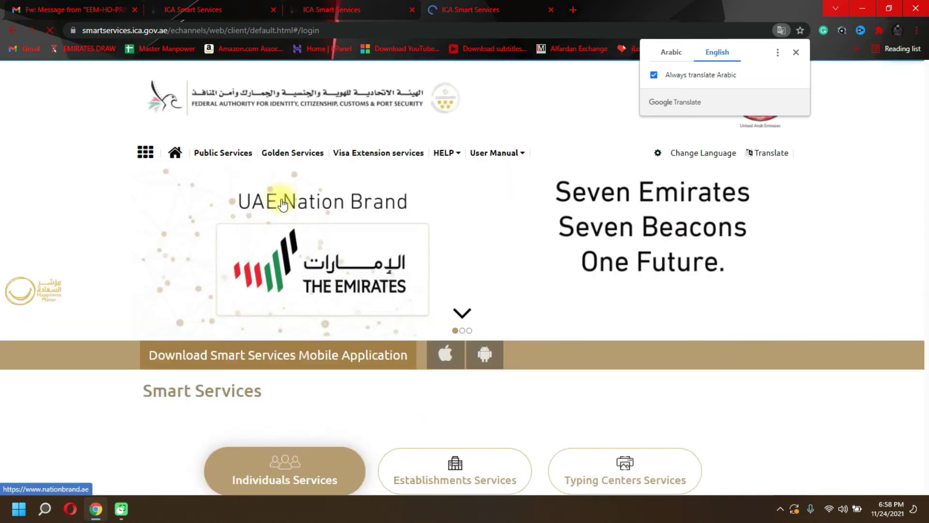
left_click(796, 51)
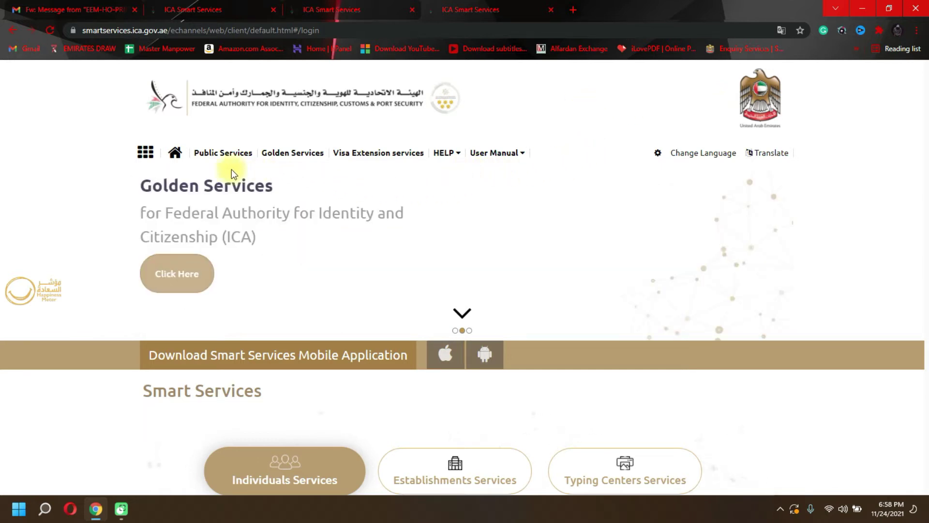
left_click(218, 154)
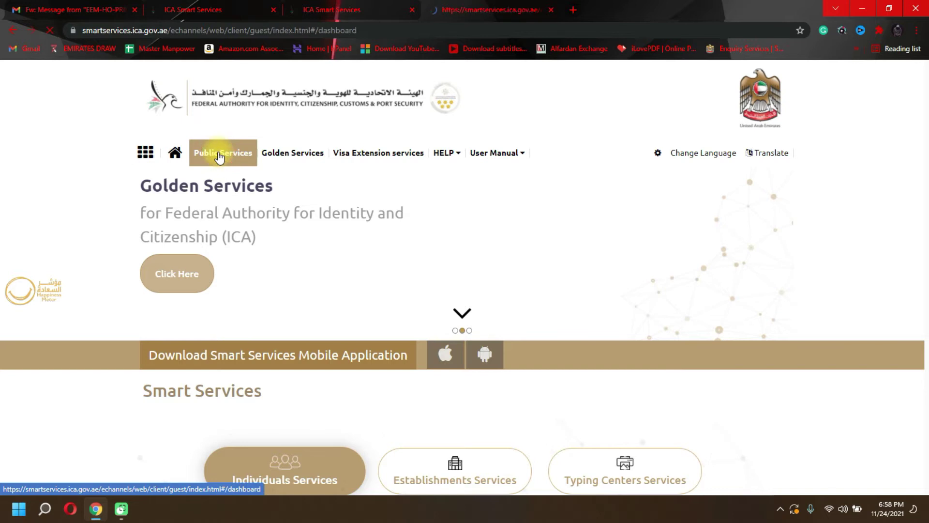
scroll(290, 182, "down", 1)
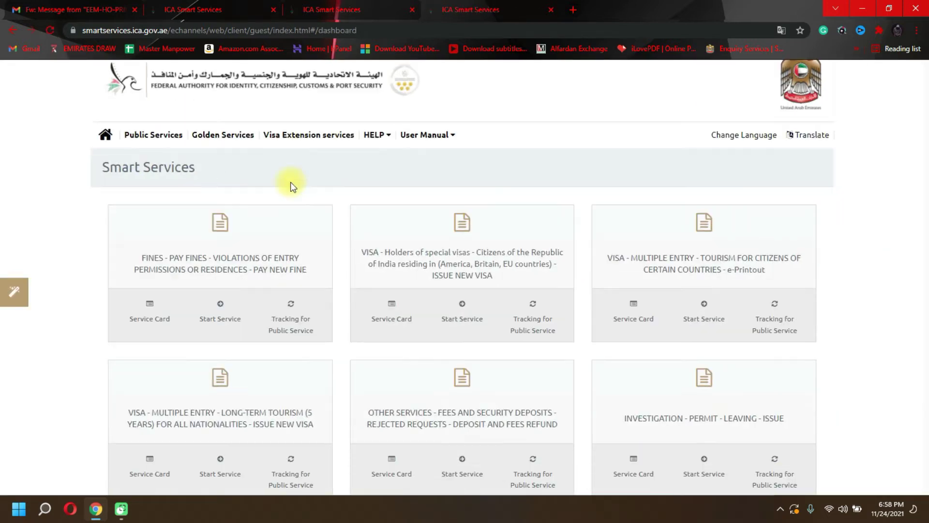
scroll(297, 169, "down", 10)
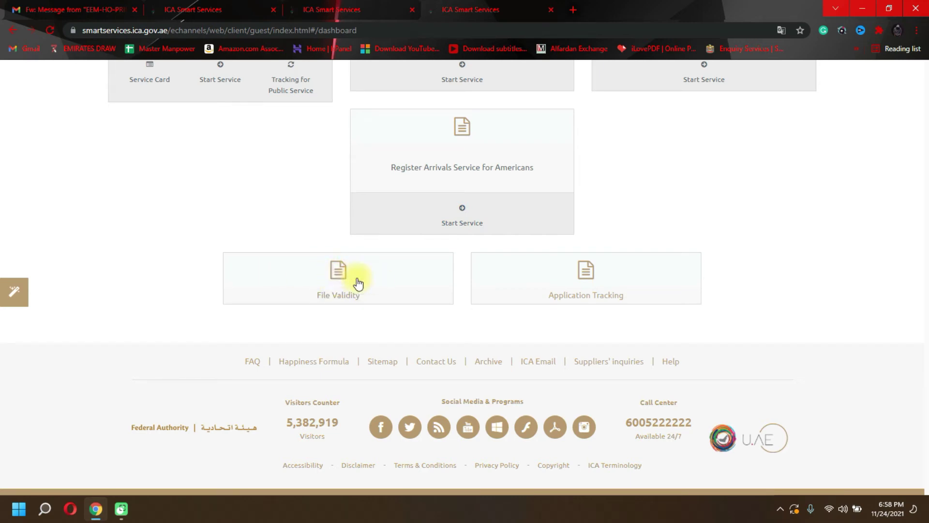
Open the File Validity service and choose the Passport Information search for a visa holder
left_click(339, 284)
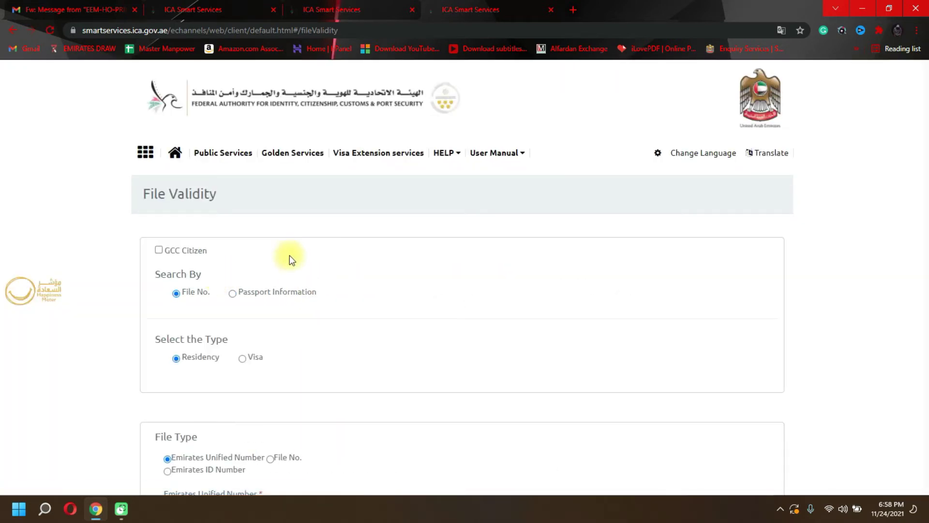
scroll(290, 255, "down", 2)
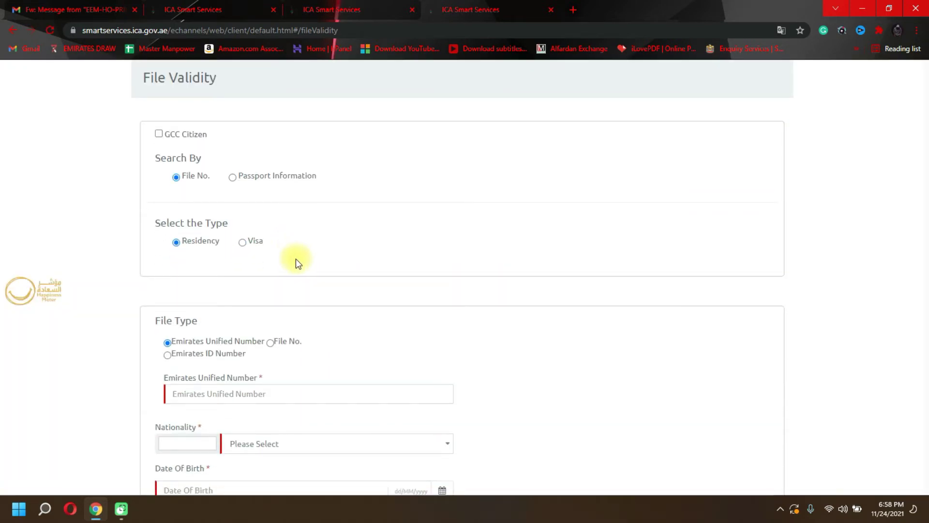
scroll(285, 255, "up", 2)
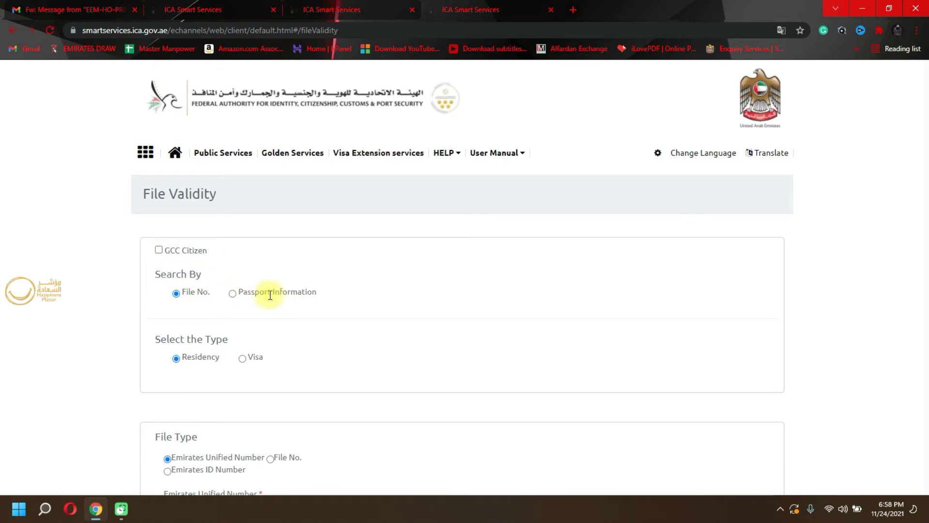
left_click(229, 295)
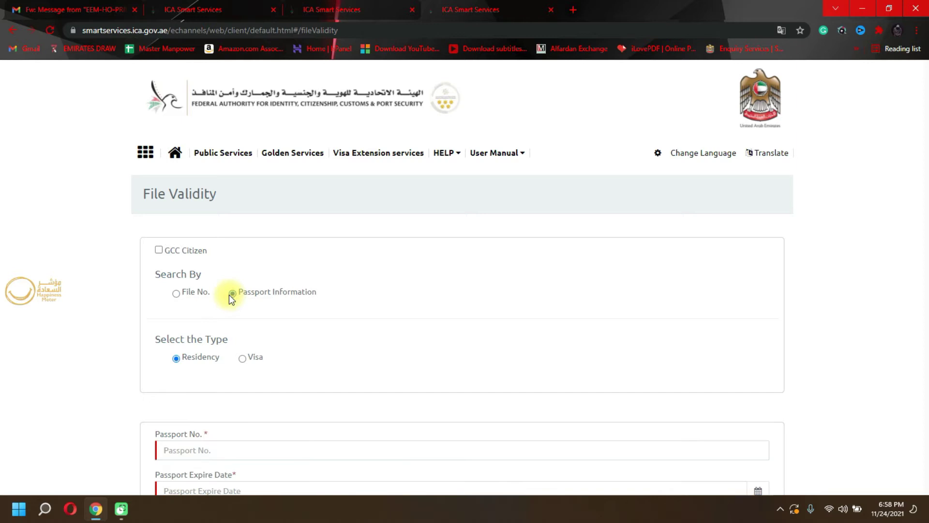
scroll(254, 292, "down", 2)
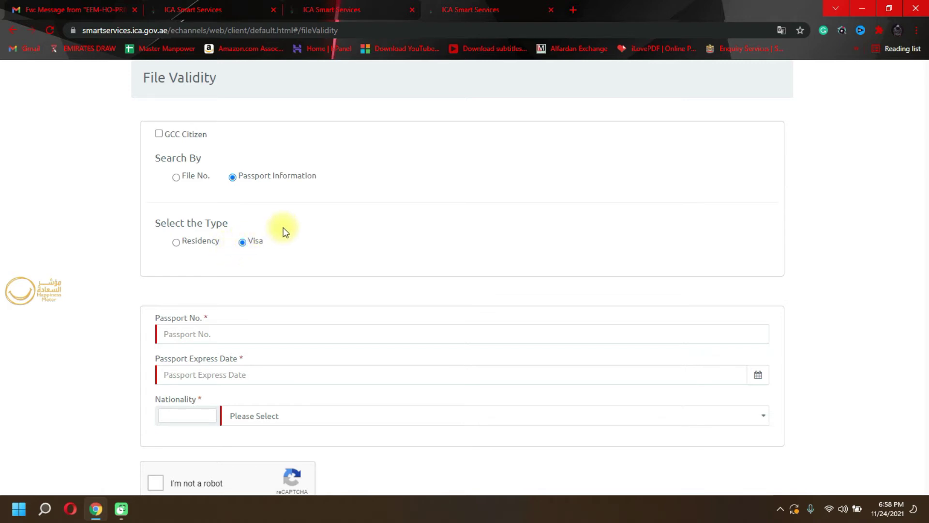
scroll(281, 230, "down", 2)
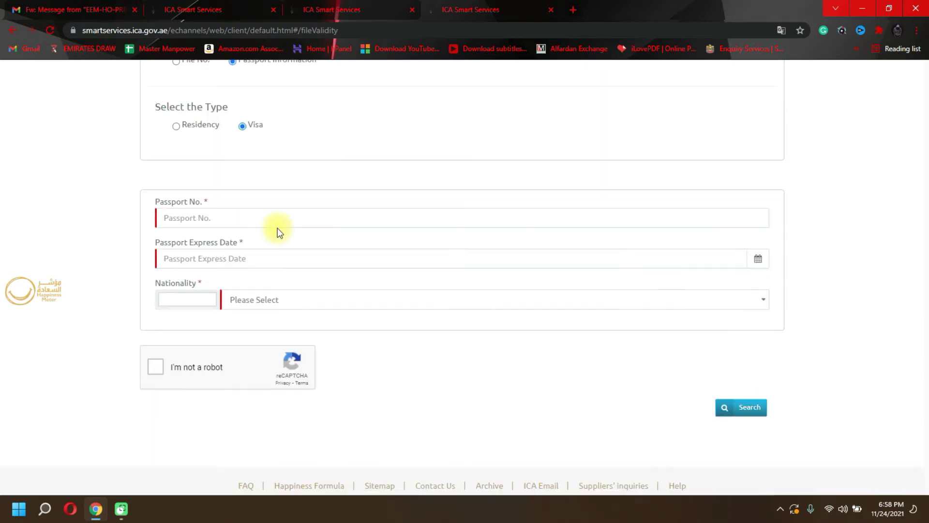
Fill in the passport number and expiry date, pass reCAPTCHA, and view the validity results
left_click(177, 218)
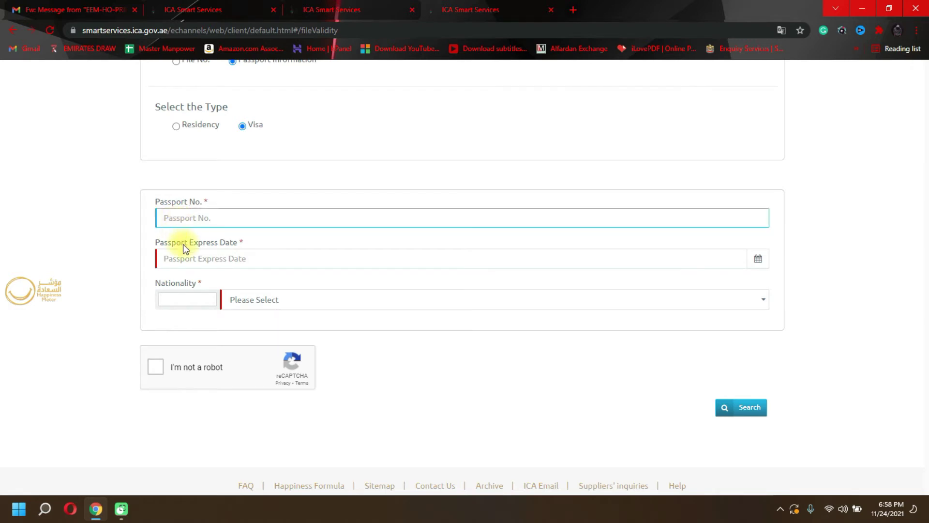
left_click(203, 259)
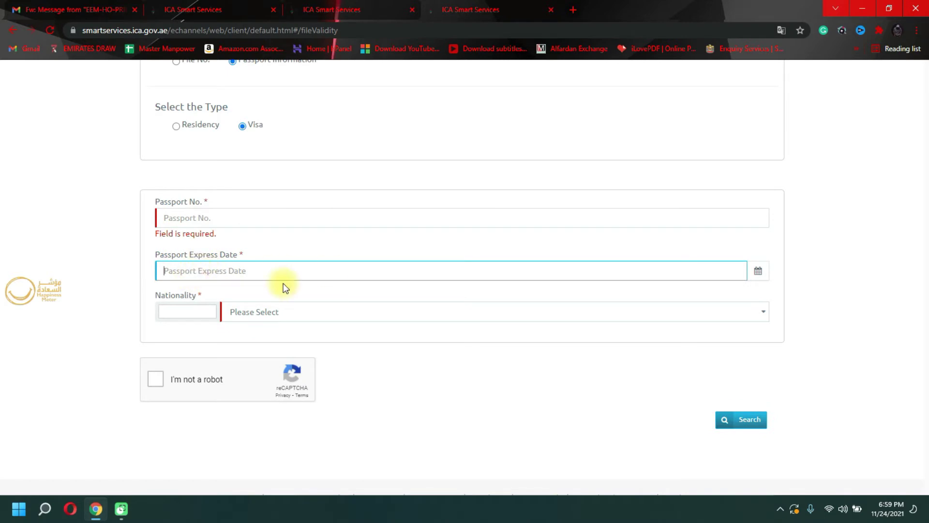
left_click(153, 382)
scroll(287, 368, "down", 2)
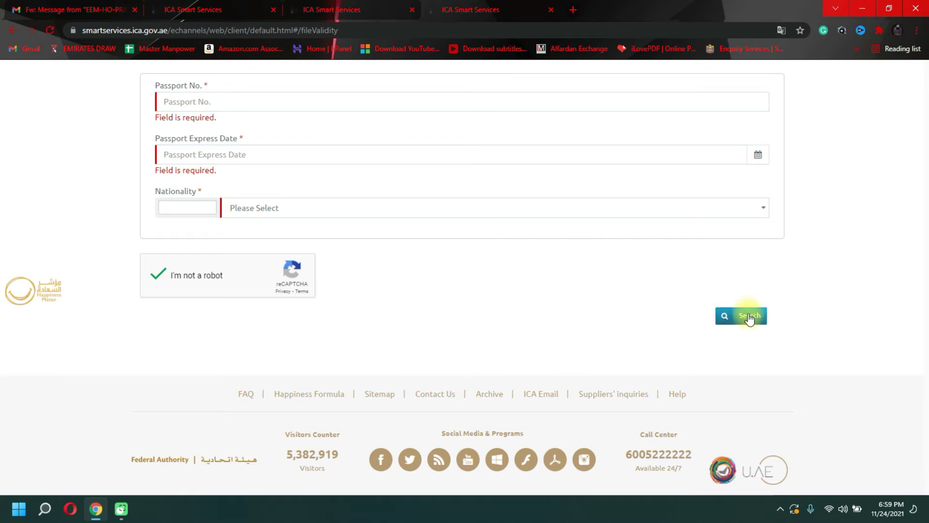
left_click(355, 6)
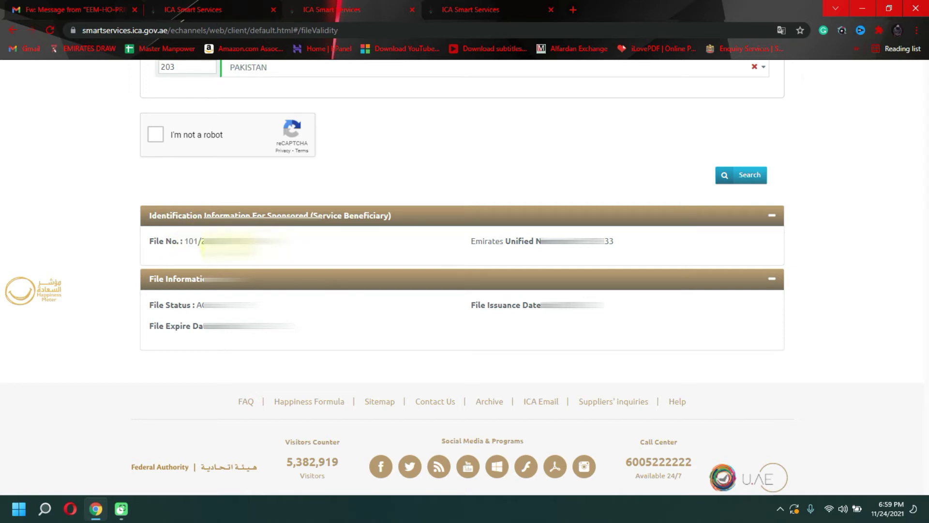
Open a new tab, then return to the Public Services dashboard and scroll to Personal Information Update
left_click(573, 10)
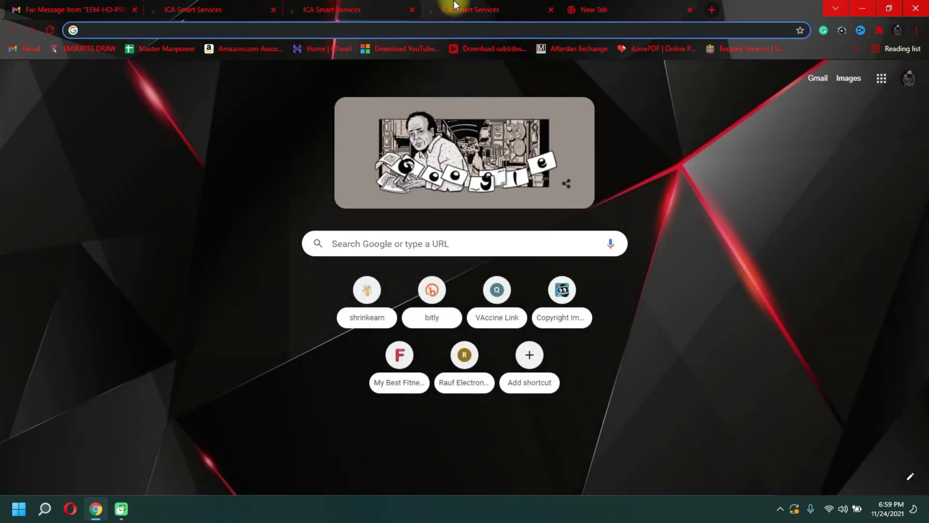
left_click(455, 6)
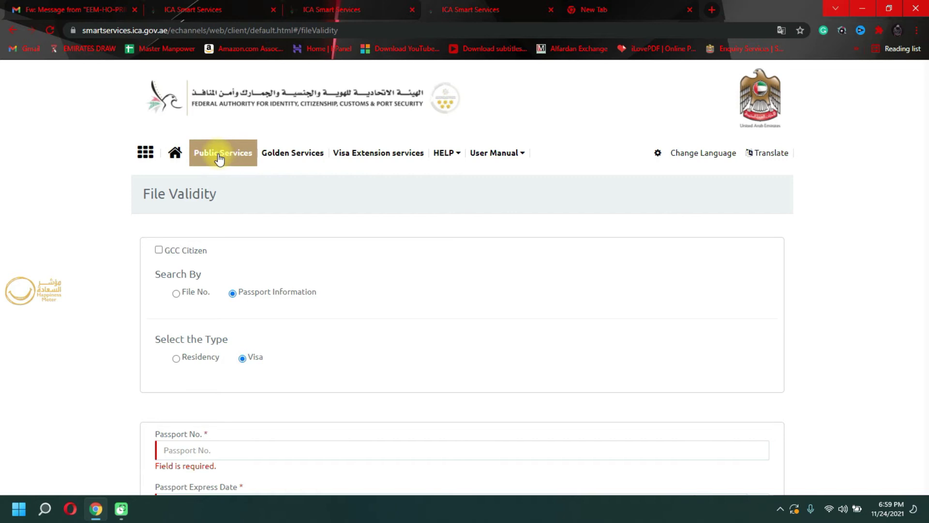
left_click(212, 159)
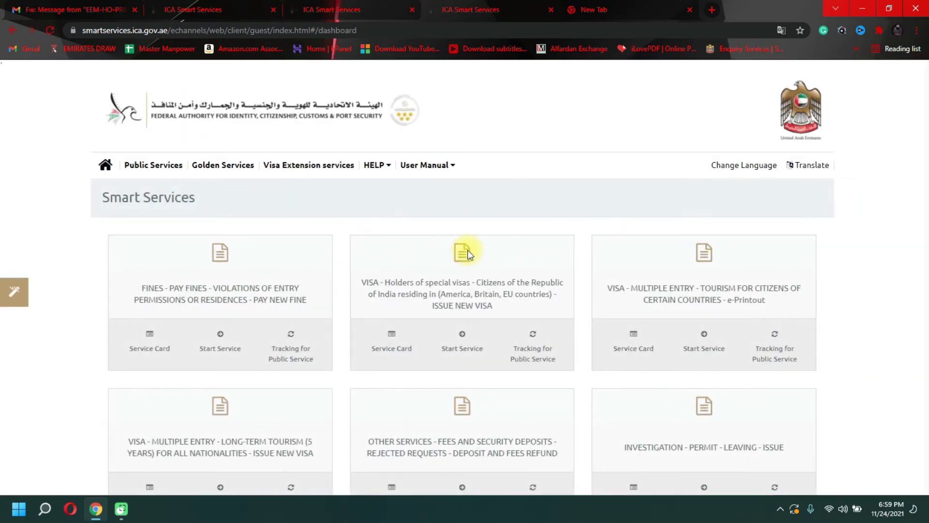
scroll(467, 250, "down", 2)
scroll(467, 250, "down", 10)
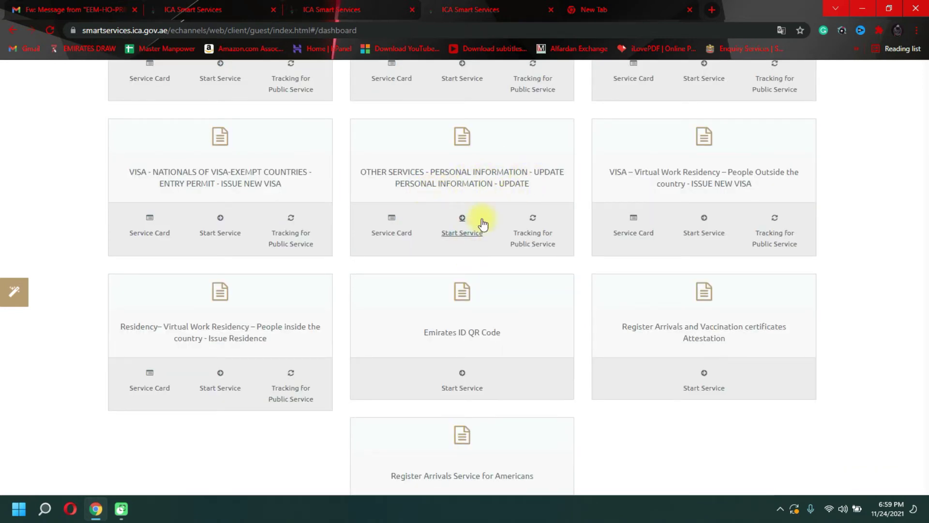
Start the Personal Information Update service and set Current Nationality to PAKISTAN
left_click(462, 231)
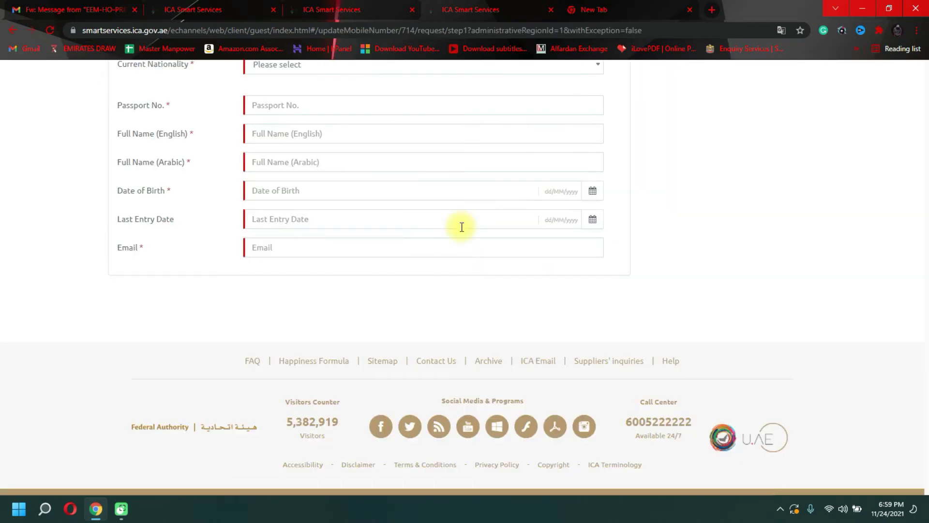
scroll(567, 240, "up", 2)
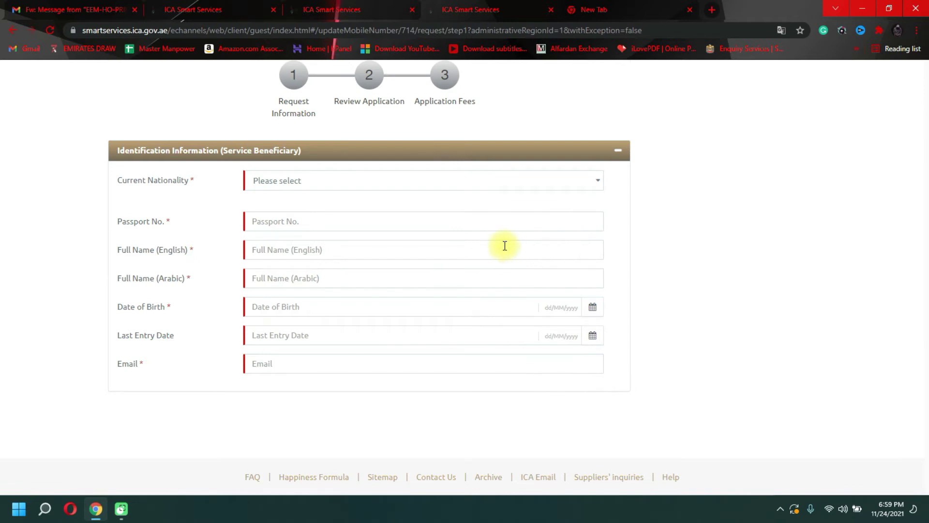
scroll(504, 245, "up", 2)
scroll(504, 245, "down", 2)
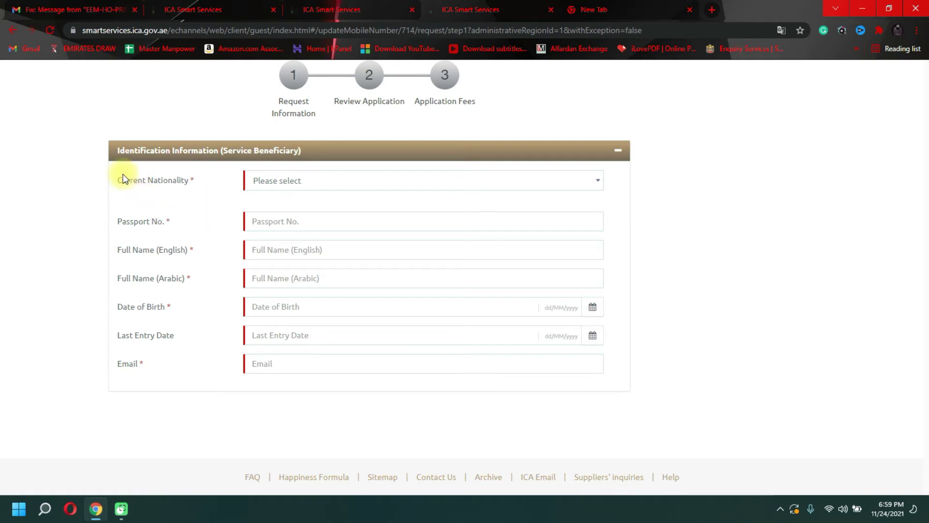
left_click(300, 183)
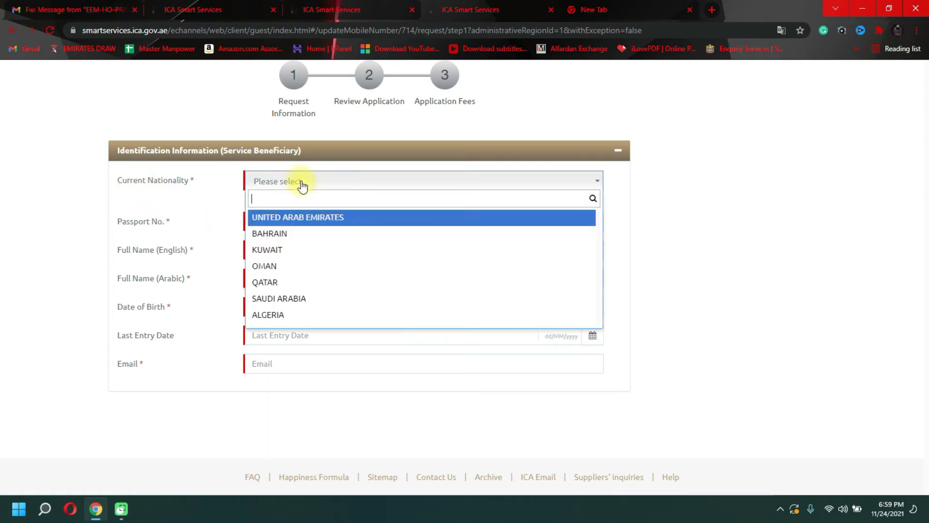
type("PAK")
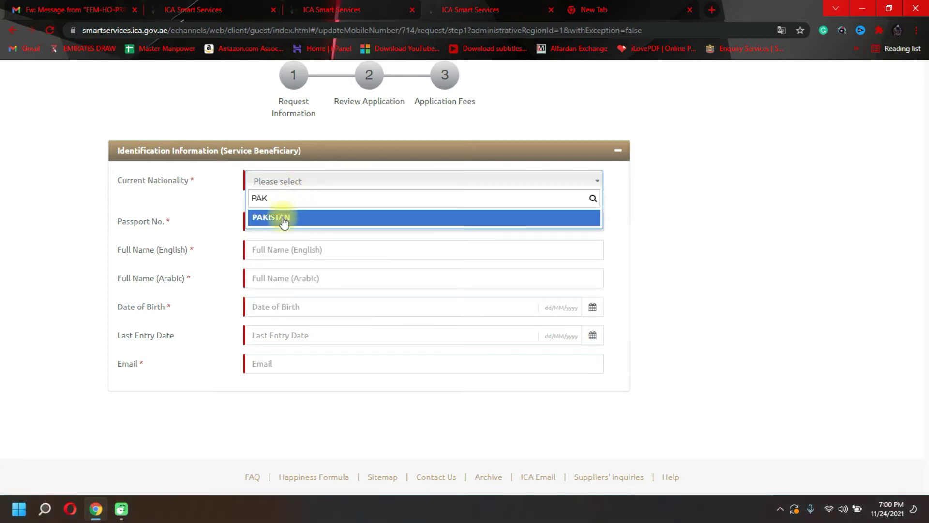
left_click(284, 222)
Set File Type to RESIDENCY and select Inquery By Identity Number
scroll(354, 212, "down", 2)
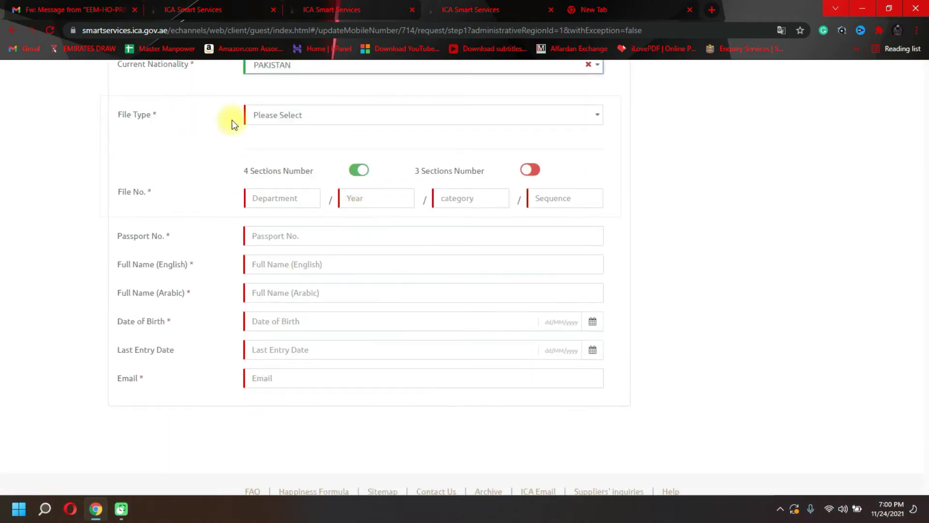
left_click(315, 116)
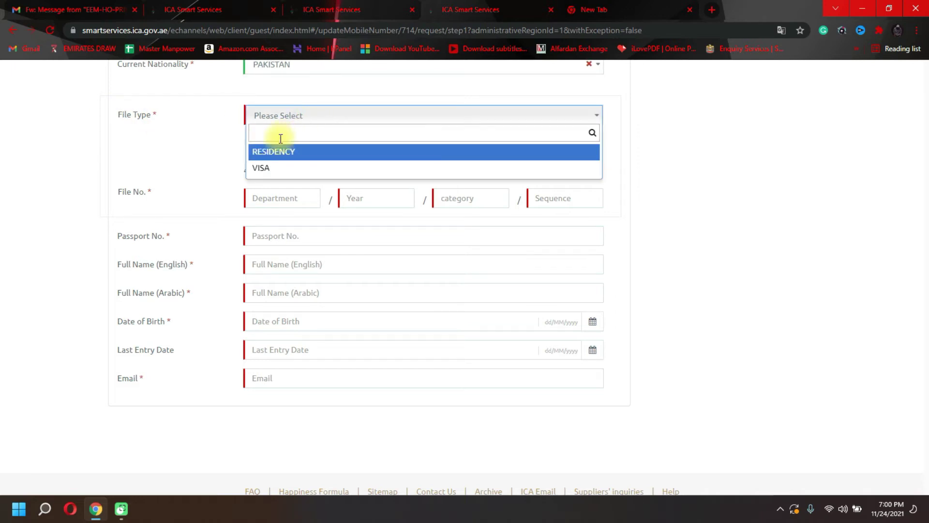
left_click(263, 152)
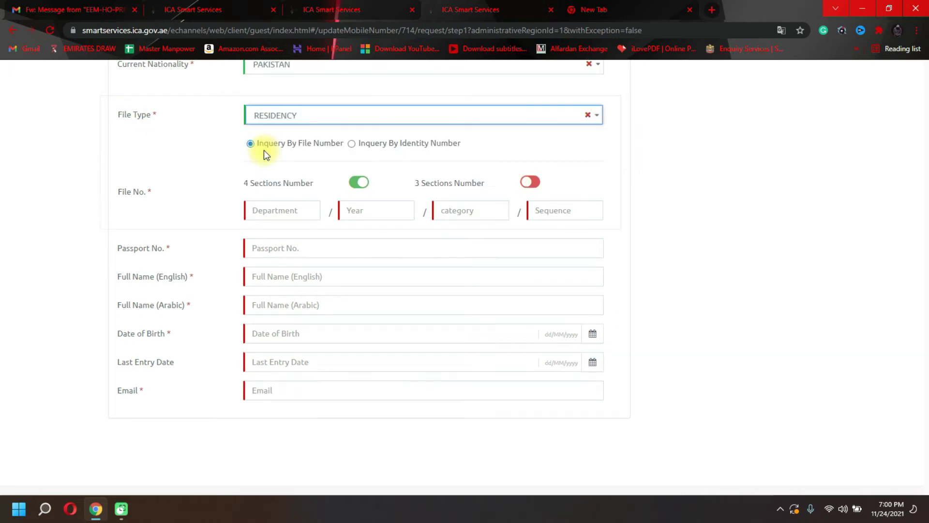
left_click(347, 125)
left_click(212, 144)
left_click(309, 116)
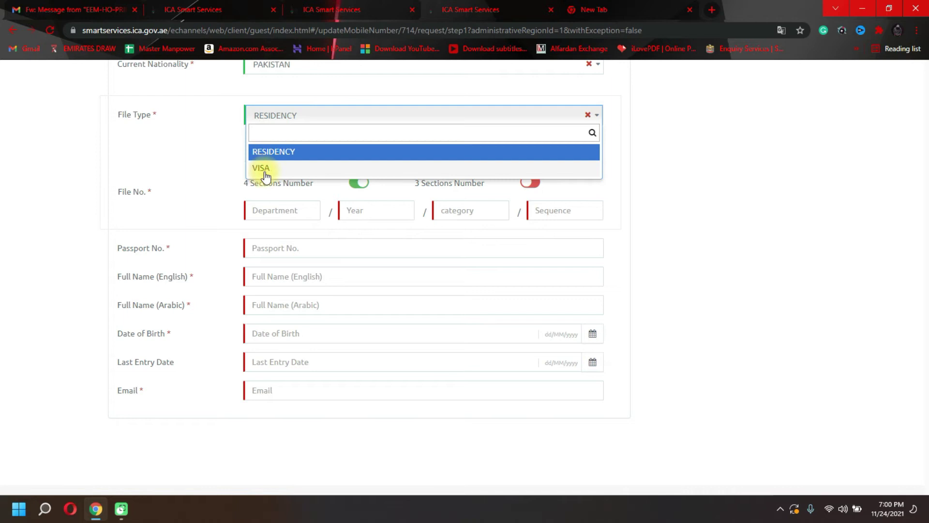
left_click(190, 141)
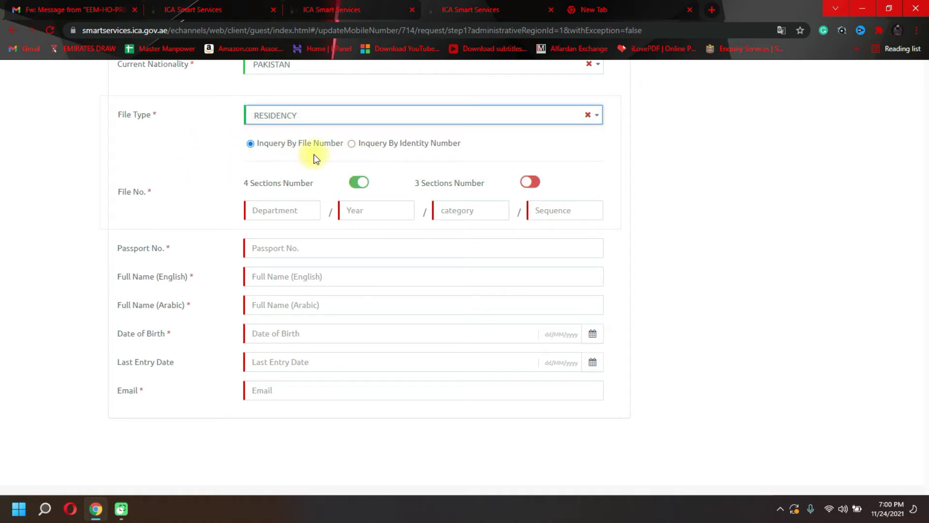
left_click(352, 144)
Switch to inquiry by file number and go through the file number, Emirates ID and passport fields
left_click(278, 177)
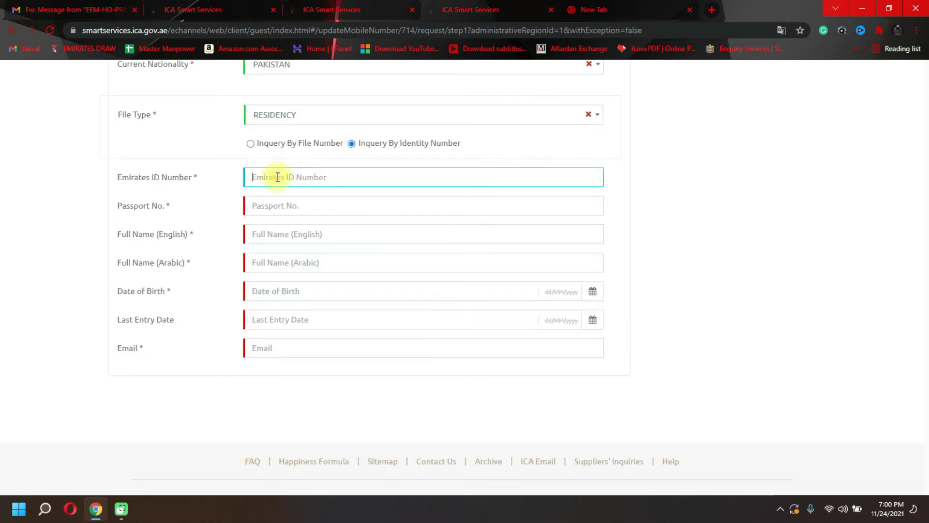
left_click(251, 144)
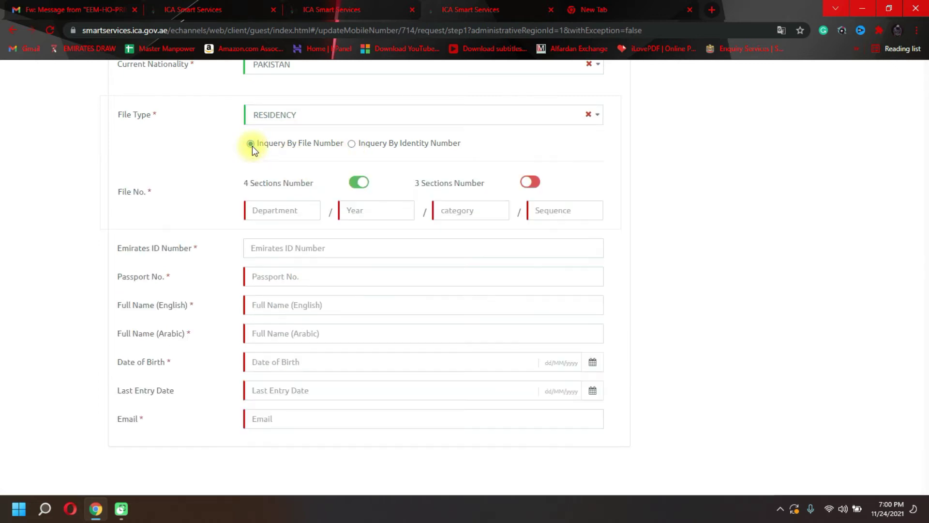
left_click(266, 209)
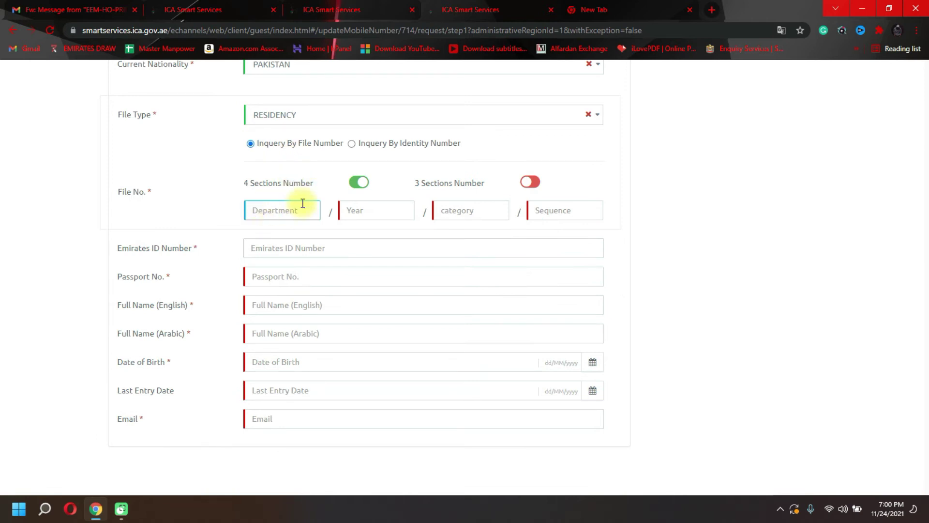
left_click(460, 213)
left_click(555, 213)
left_click(271, 260)
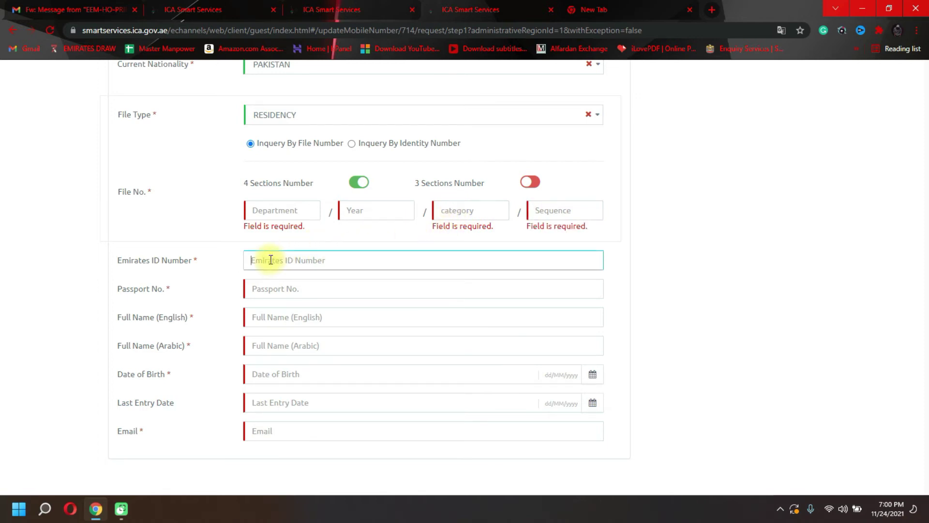
scroll(271, 260, "down", 2)
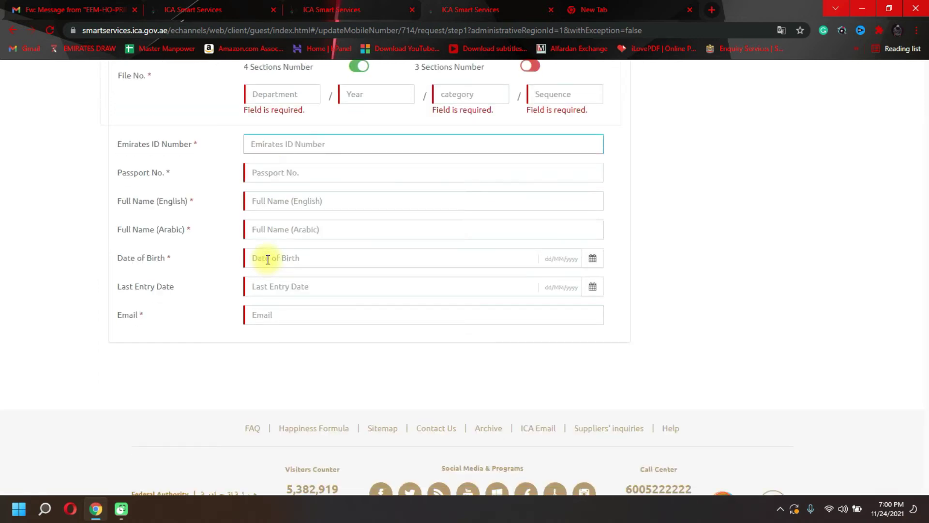
left_click(274, 169)
Enter the beneficiary's full name in the English and Arabic name fields
left_click(282, 202)
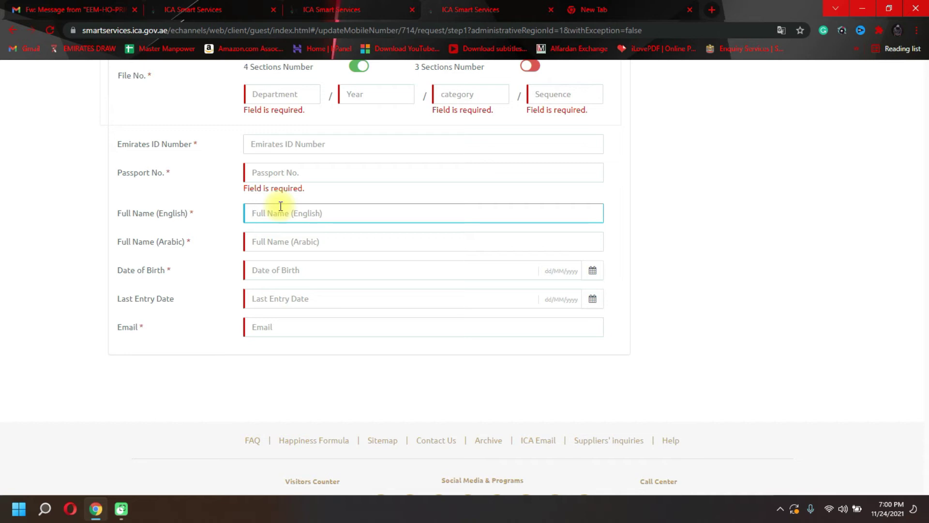
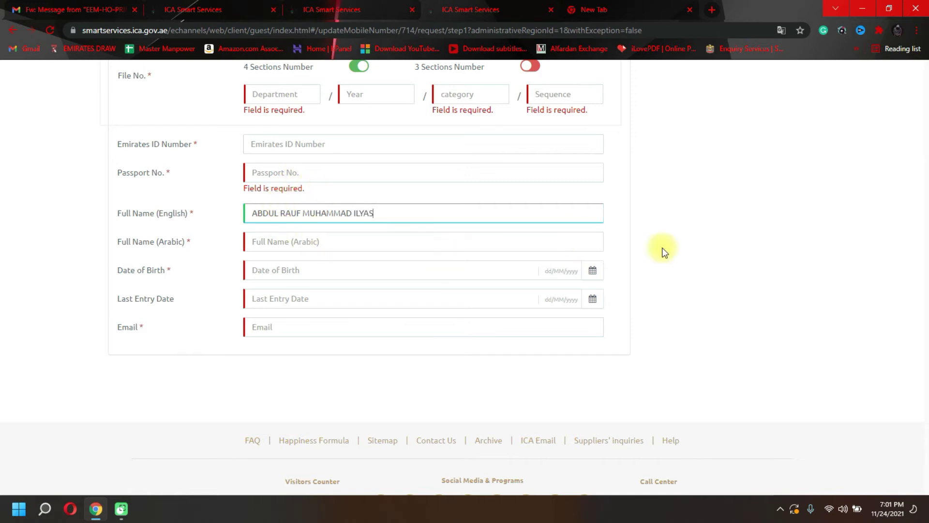
left_click(242, 240)
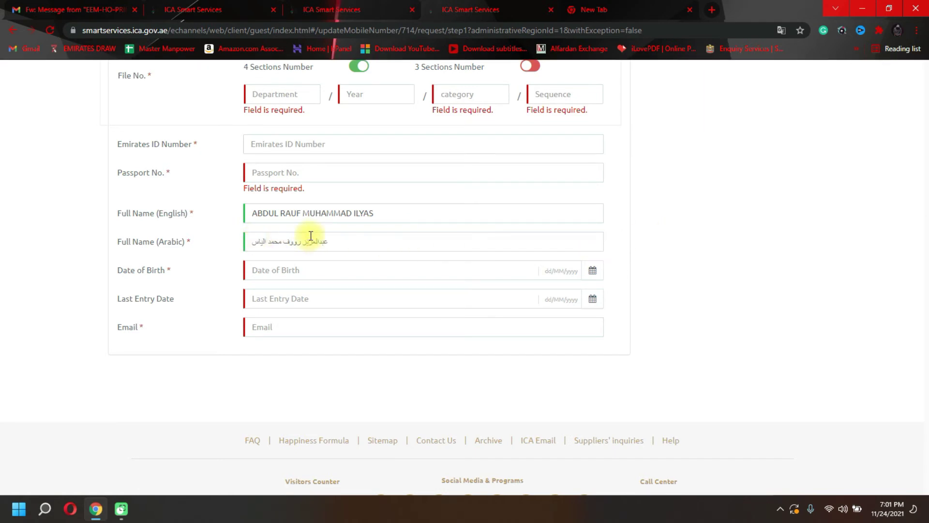
left_click(593, 271)
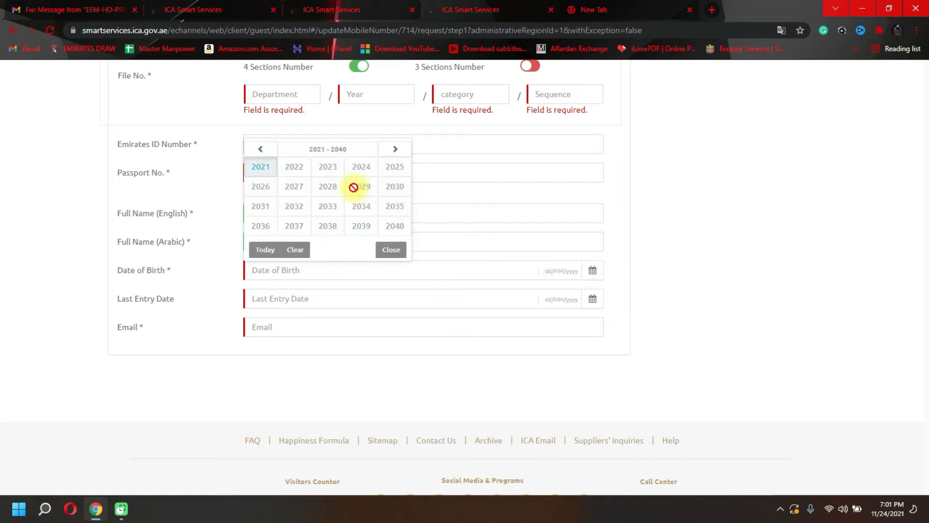
left_click(262, 150)
left_click(263, 153)
left_click(361, 226)
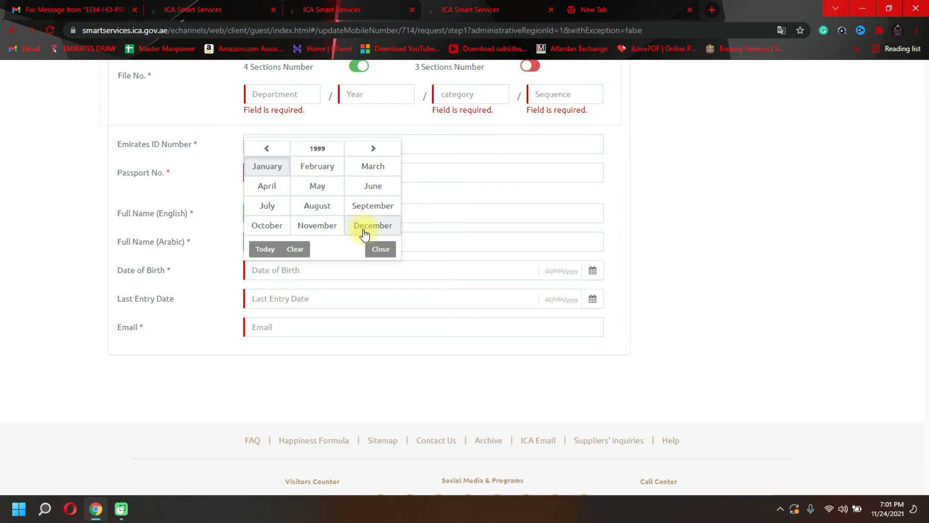
left_click(382, 193)
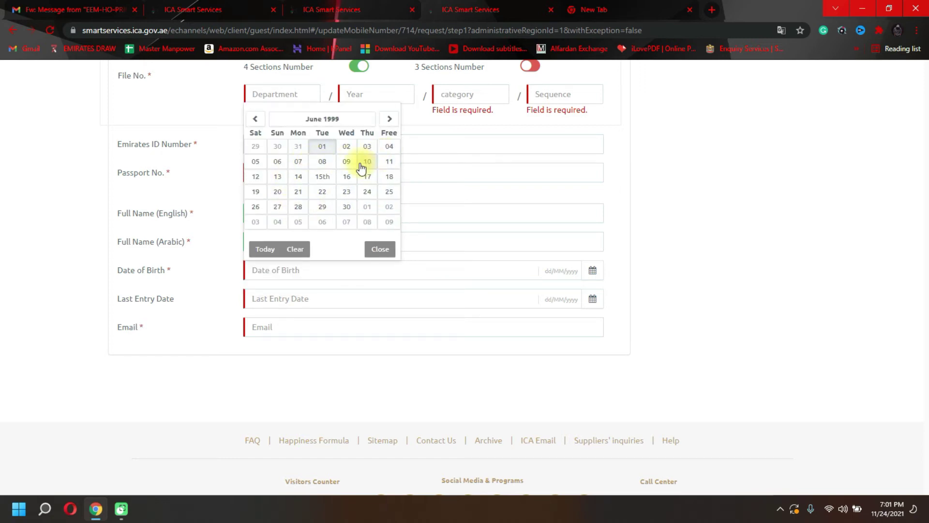
left_click(256, 177)
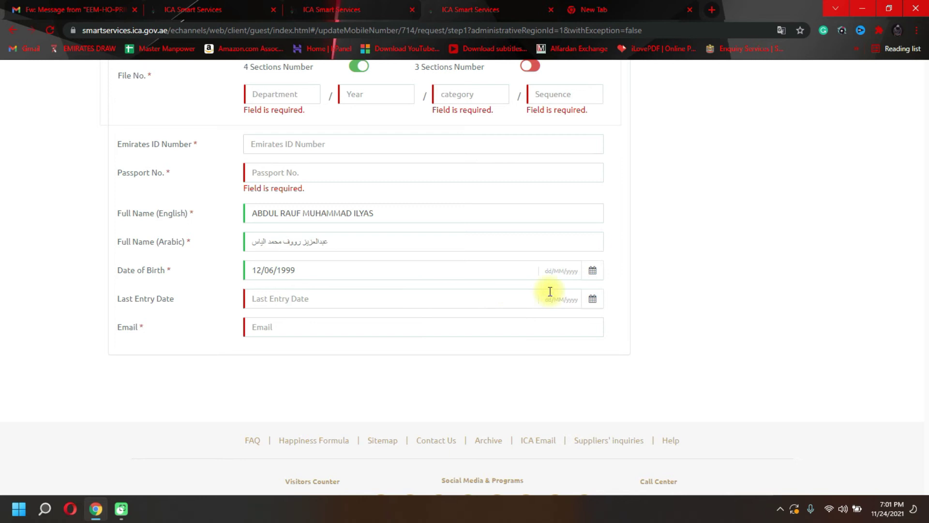
Set the last entry date to 03/07/2018
left_click(590, 300)
left_click(261, 178)
left_click(328, 254)
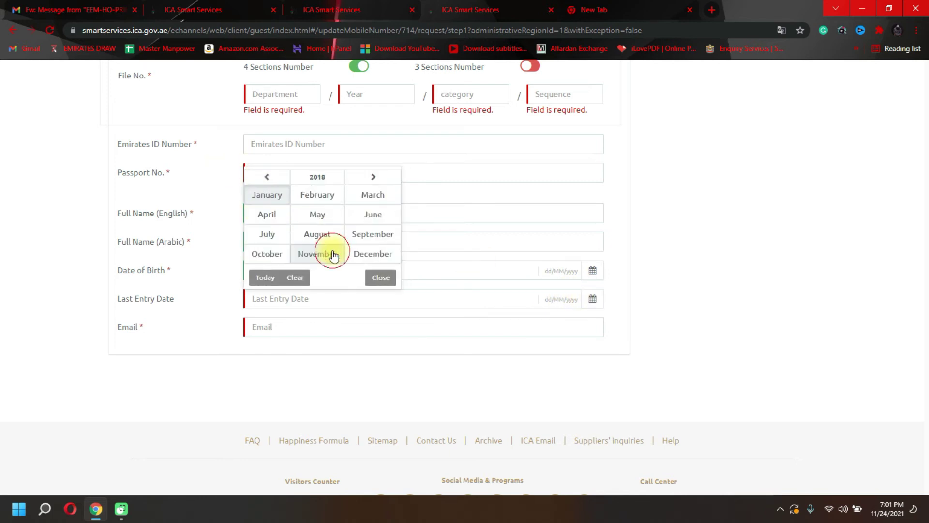
left_click(275, 239)
left_click(319, 176)
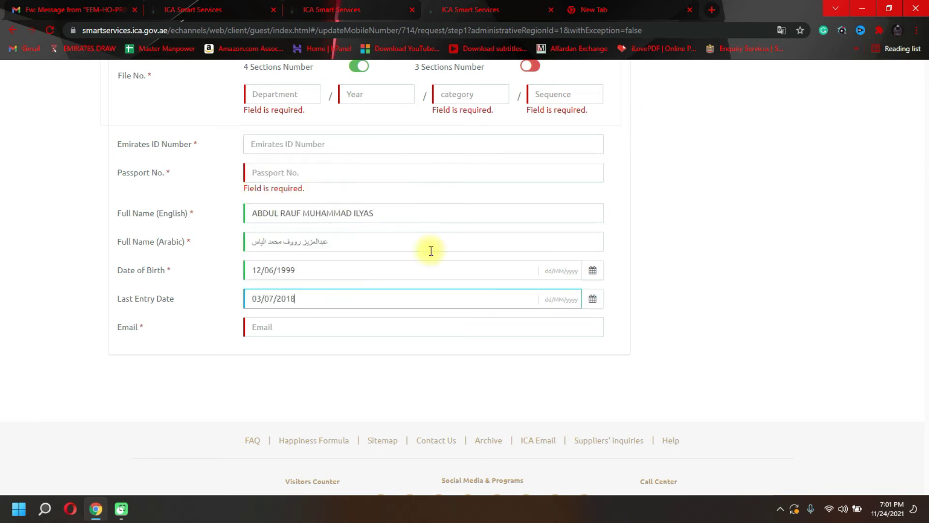
left_click(636, 296)
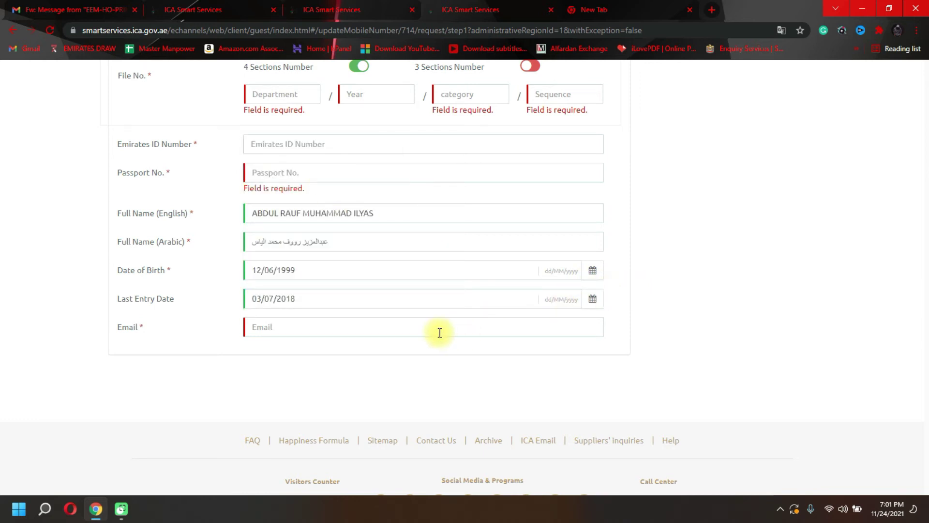
Fill in the applicant's e-mail address in the Email field
left_click(281, 326)
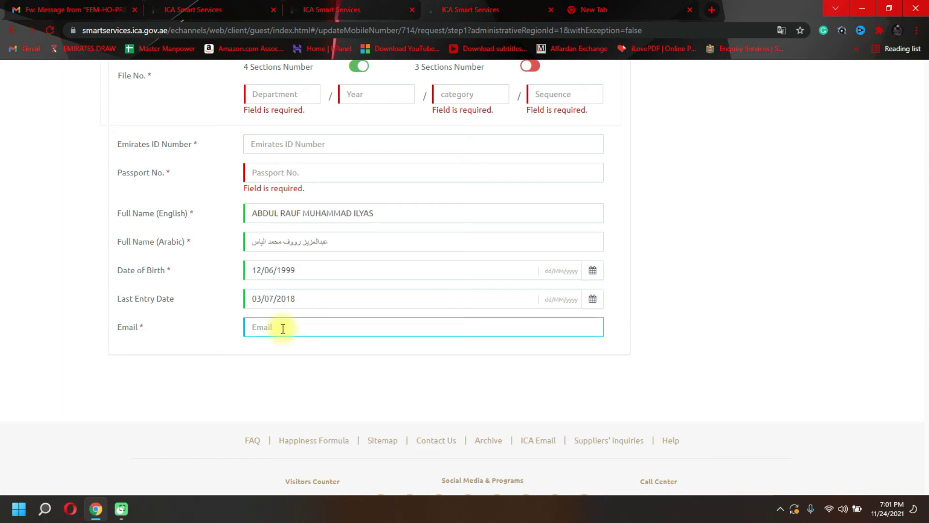
left_click(655, 306)
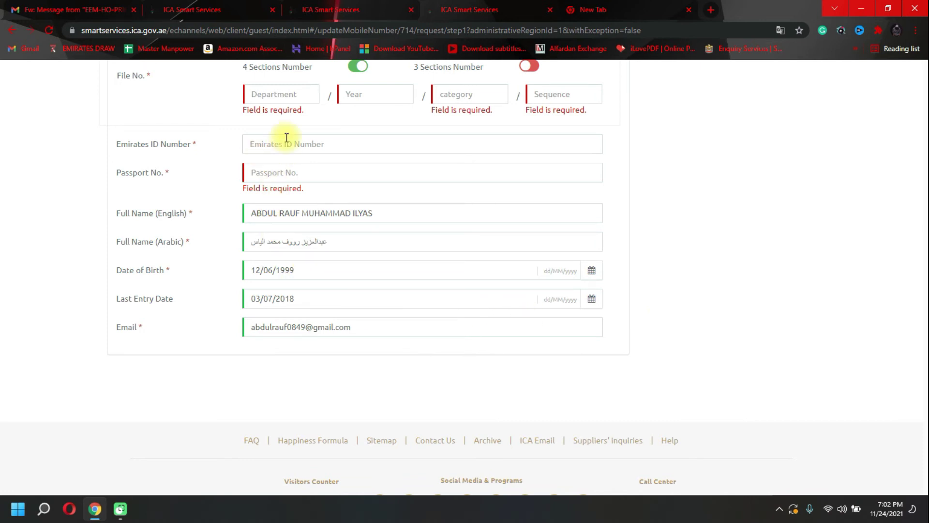
Review the form and enter the new UAE mobile number in the New Mobile Number field
scroll(342, 135, "up", 2)
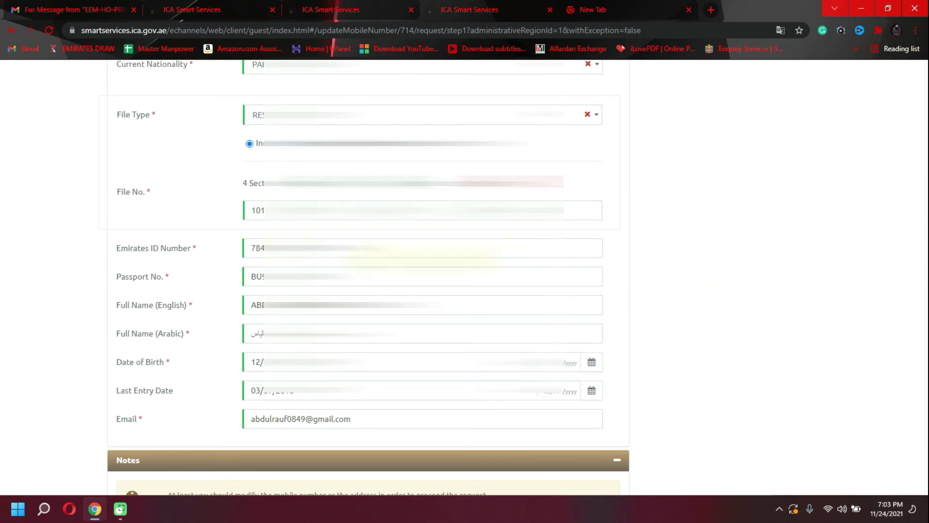
scroll(368, 276, "down", 2)
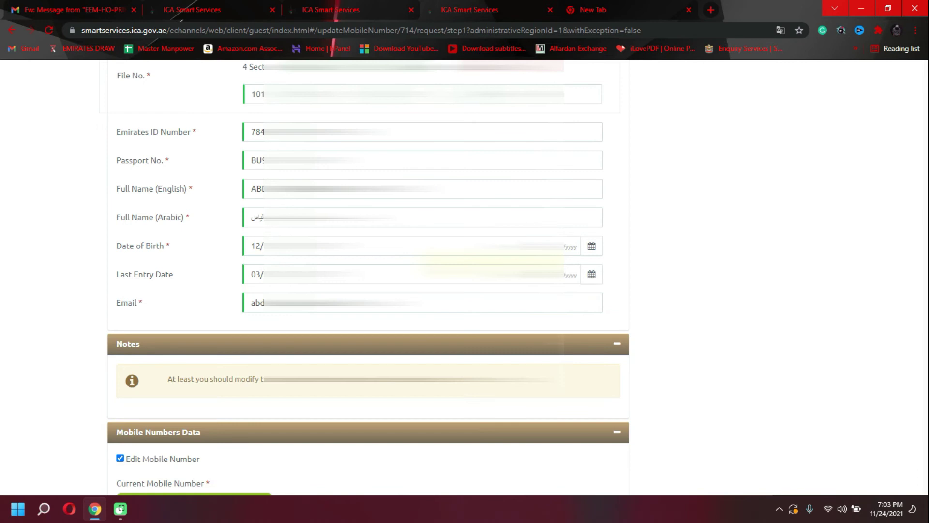
scroll(367, 276, "down", 2)
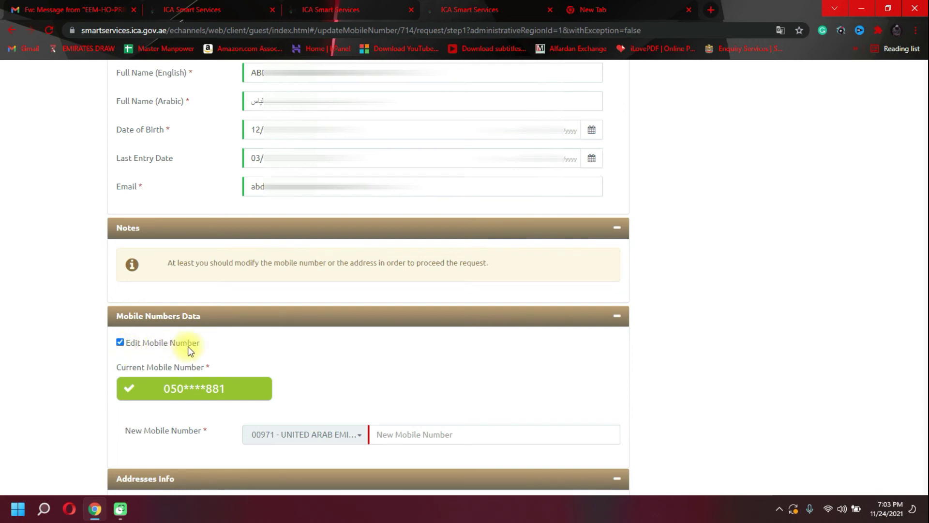
scroll(271, 382, "down", 2)
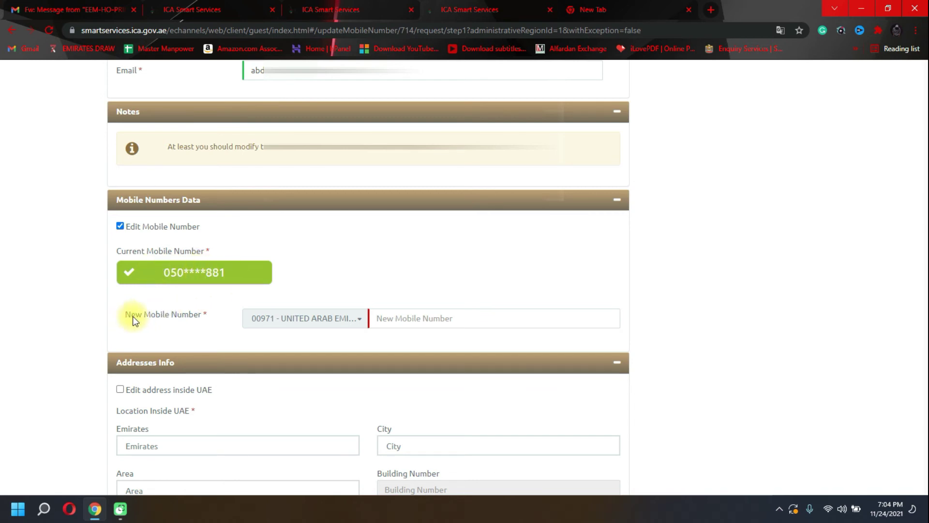
left_click(392, 320)
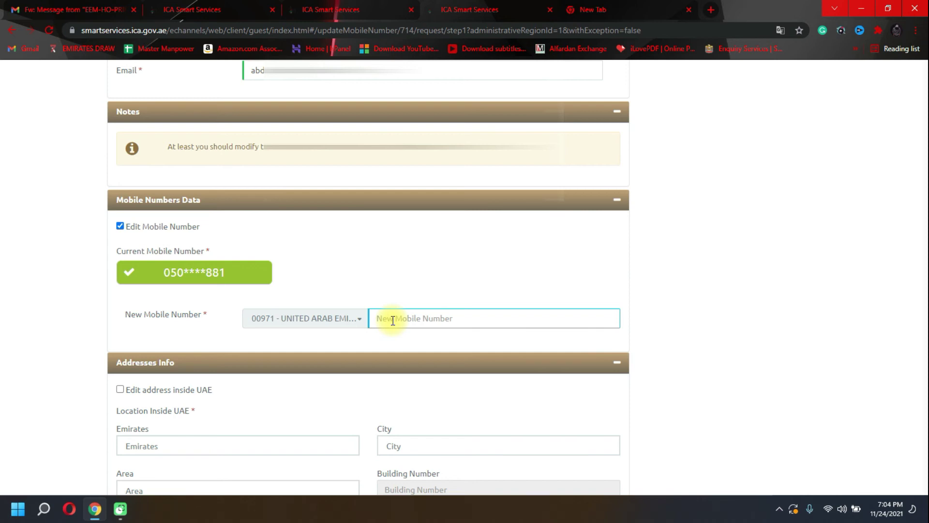
type("5")
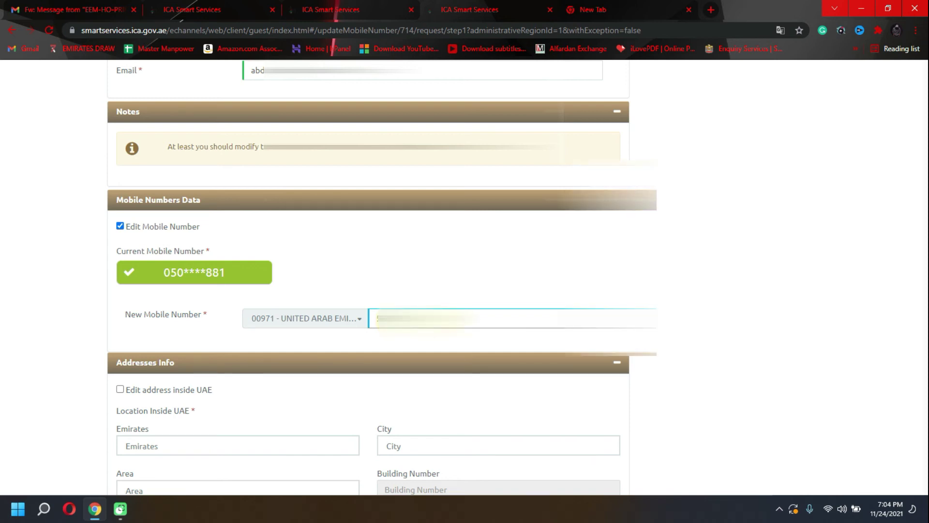
left_click(499, 286)
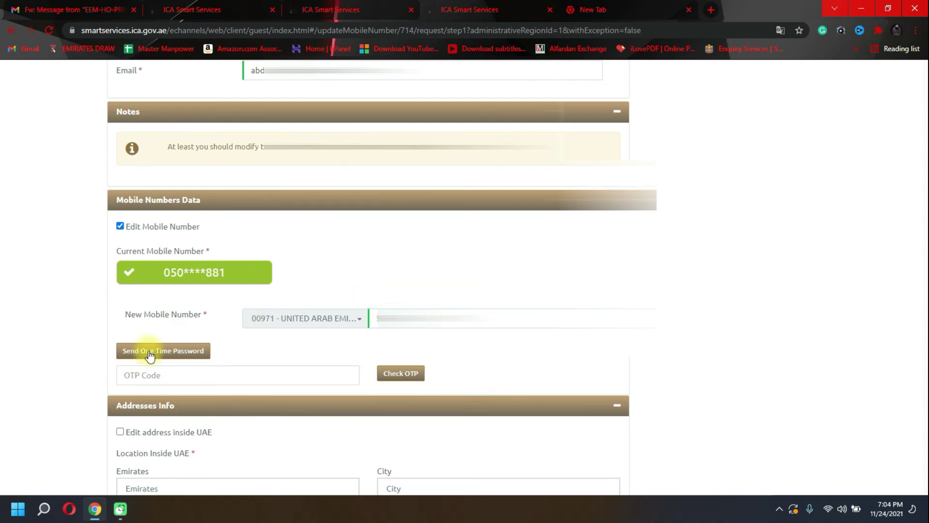
Send a one-time password to the new number, enter the received code and validate it
left_click(168, 352)
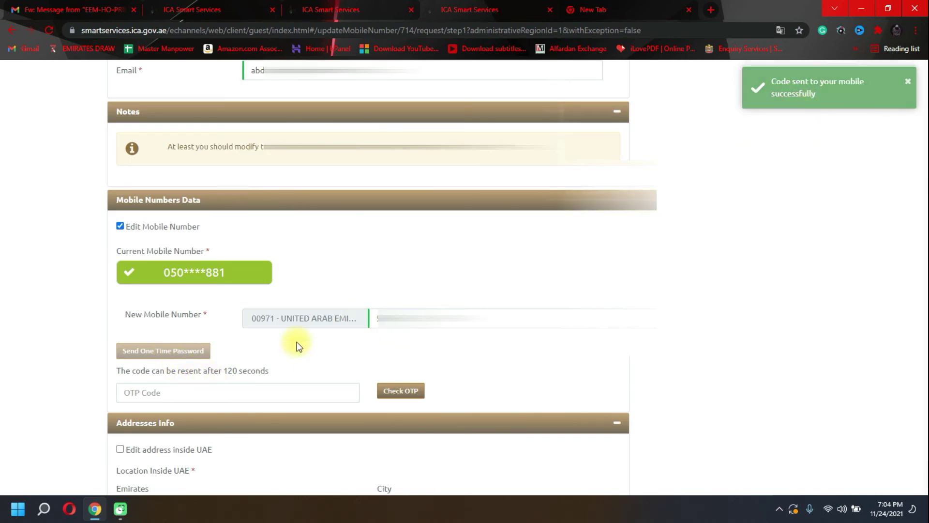
left_click(192, 395)
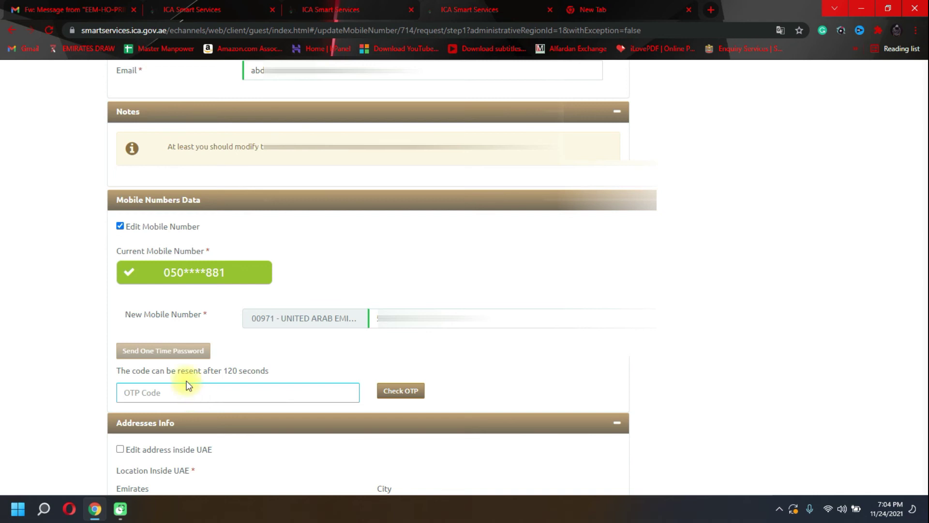
left_click(399, 393)
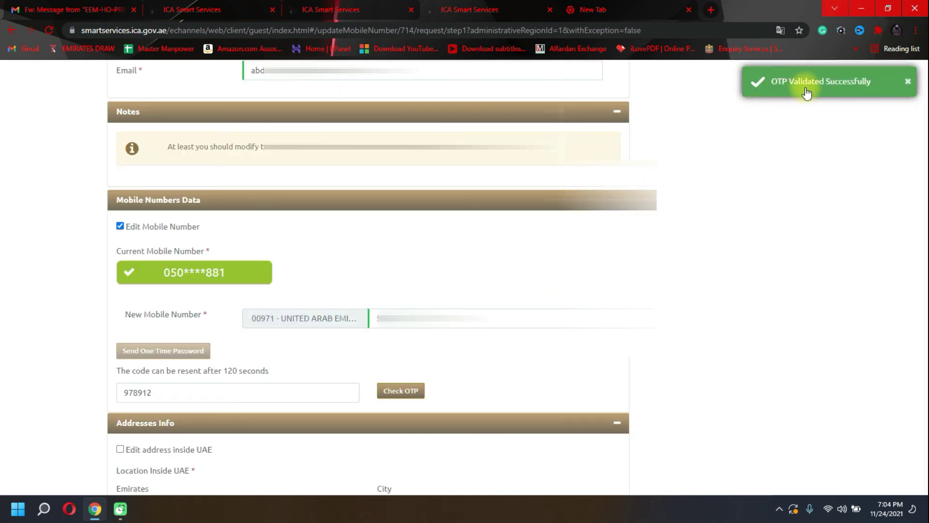
Tick the reCAPTCHA 'I'm not a robot' box and continue to the Review Application step
scroll(786, 213, "down", 7)
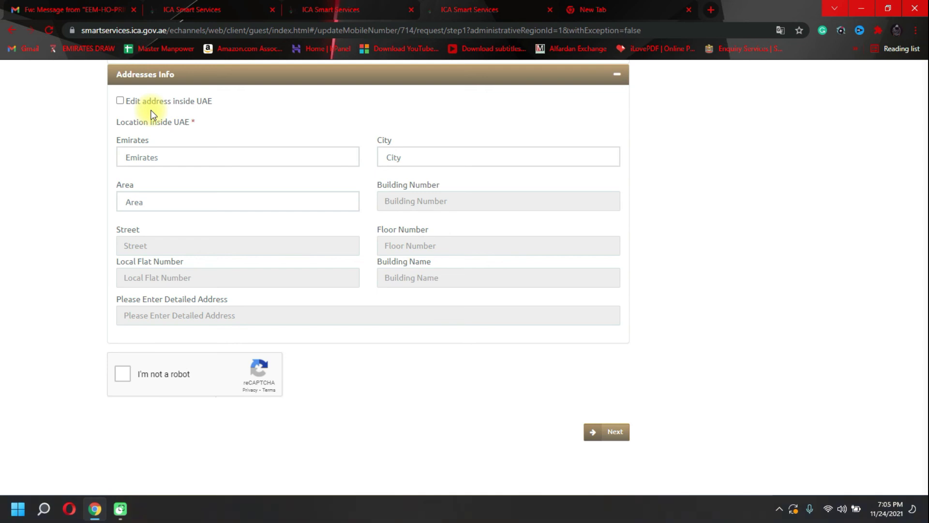
left_click(123, 377)
left_click(617, 433)
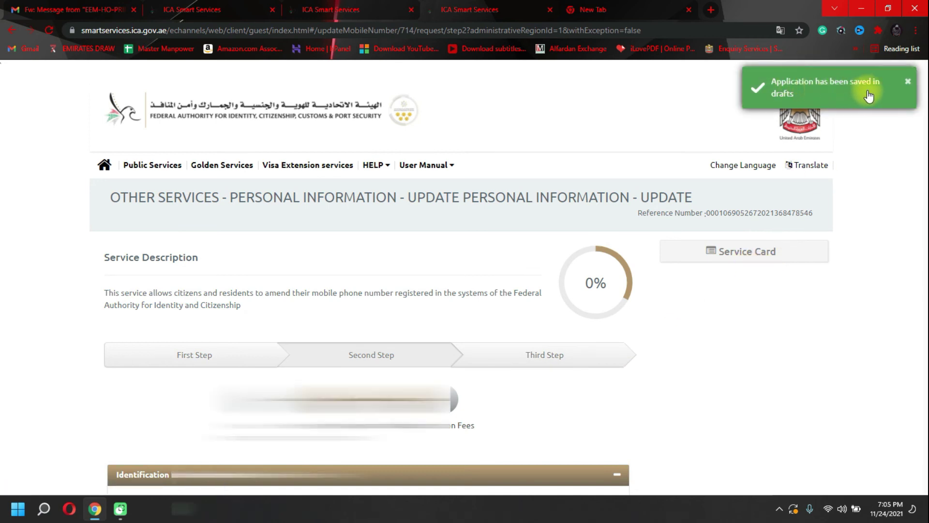
Look over the reviewed application and advance to the Application Fees step totalling 51.40 AED
scroll(649, 243, "down", 1)
scroll(646, 239, "down", 5)
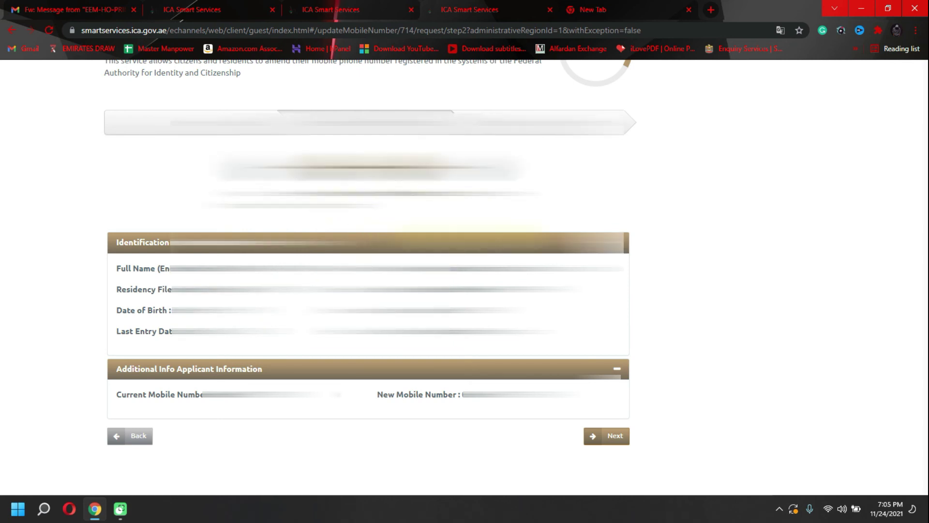
scroll(596, 289, "down", 3)
left_click(616, 320)
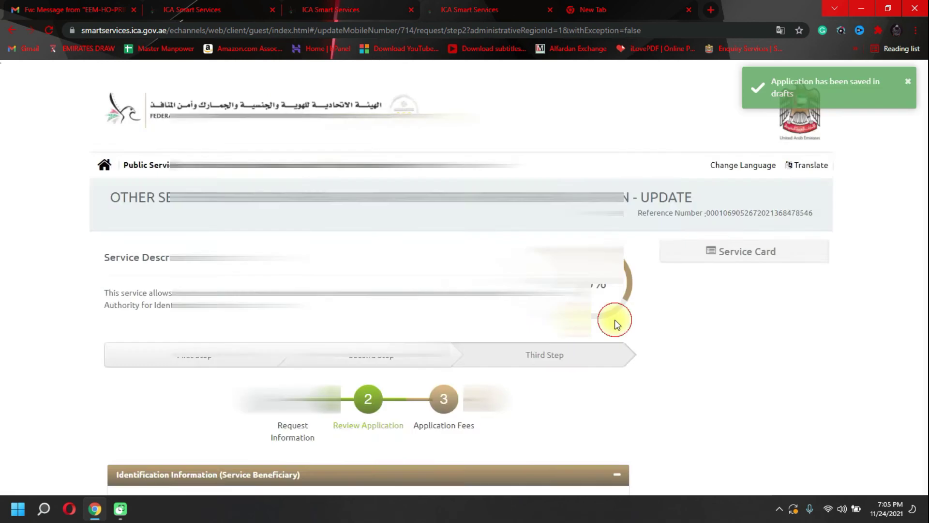
scroll(619, 316, "down", 5)
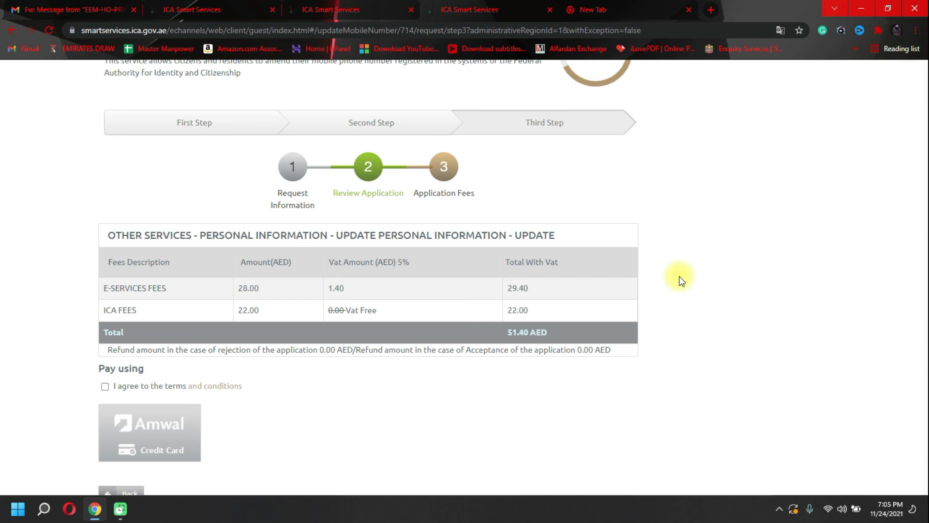
Agree to the terms and conditions below the fee breakdown (29.40 E-Services, 22.00 ICA fees)
scroll(681, 280, "down", 2)
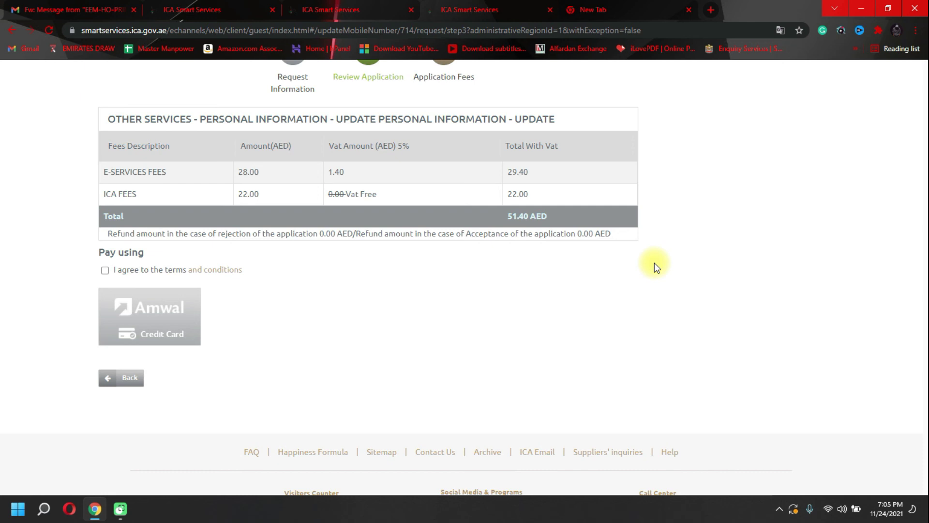
left_click(105, 270)
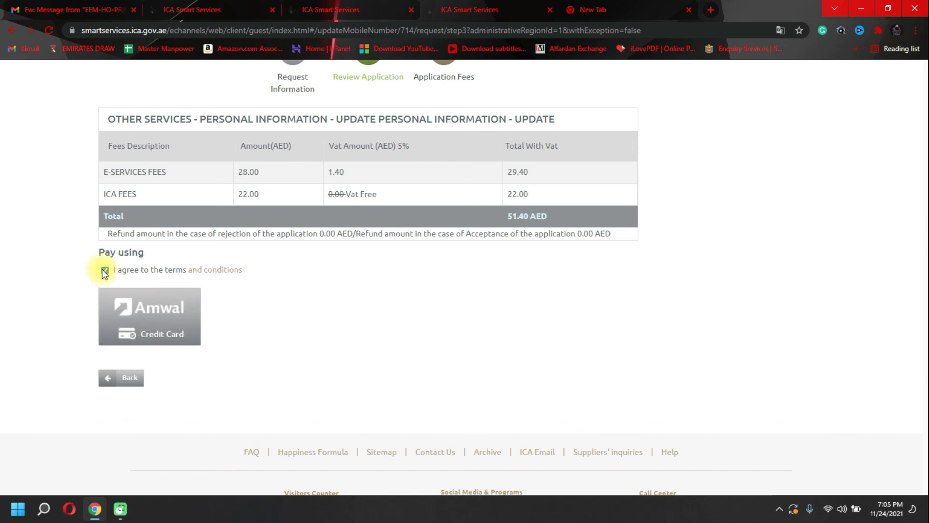